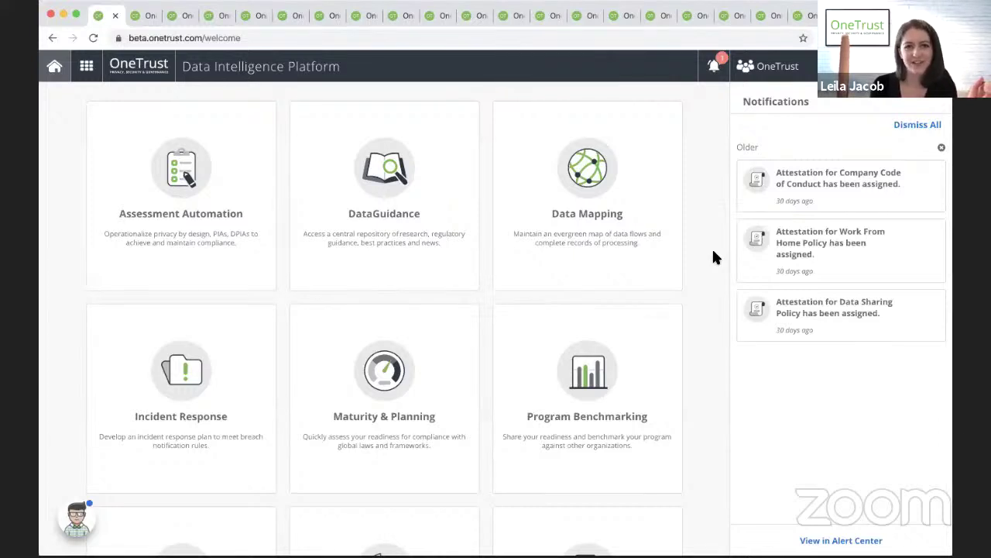
Bring up the Data Discovery Gallery and filter it by Web Apps, Databases, then Files
{"action": "key", "text": "ctrl+Tab"}
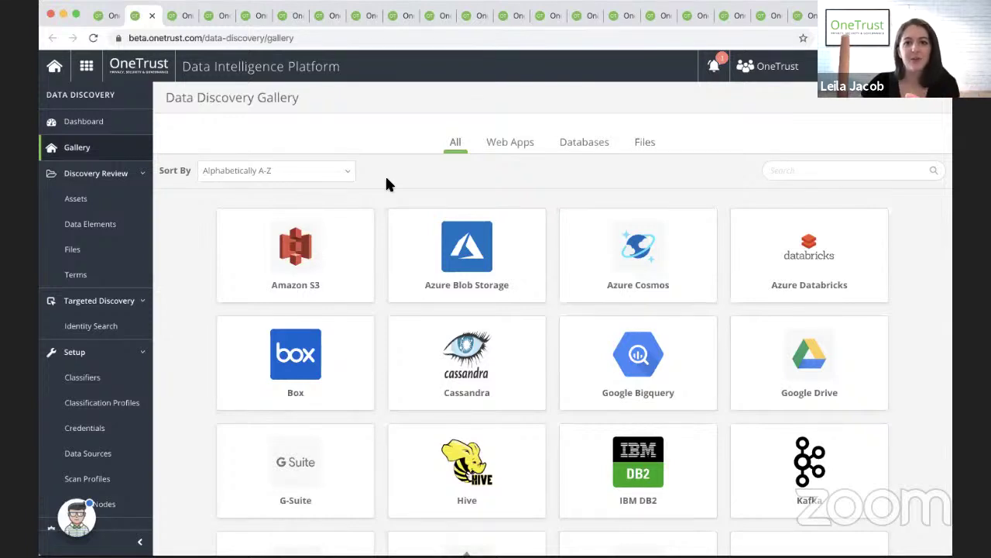
{"action": "left_click", "coordinate": [513, 145]}
{"action": "left_click", "coordinate": [588, 145]}
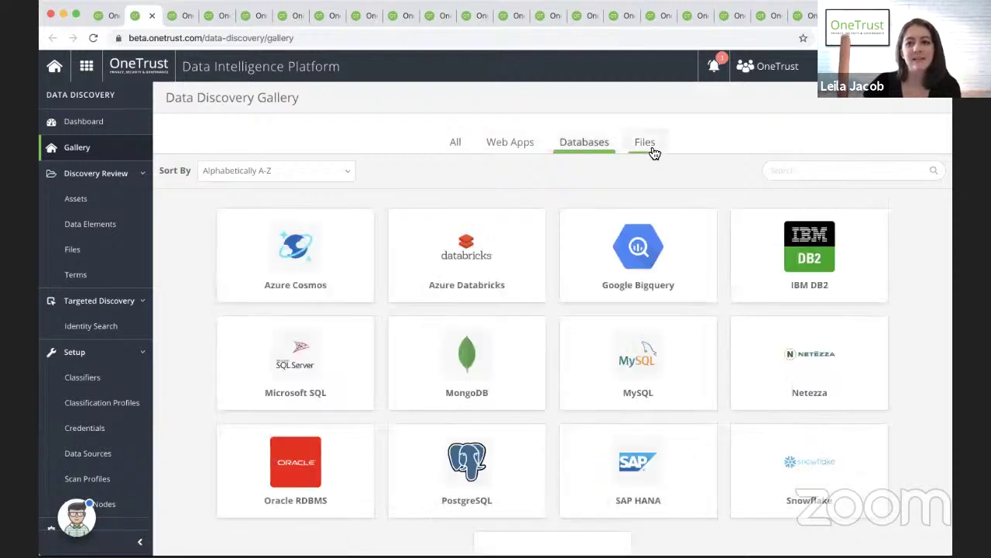
{"action": "left_click", "coordinate": [650, 145]}
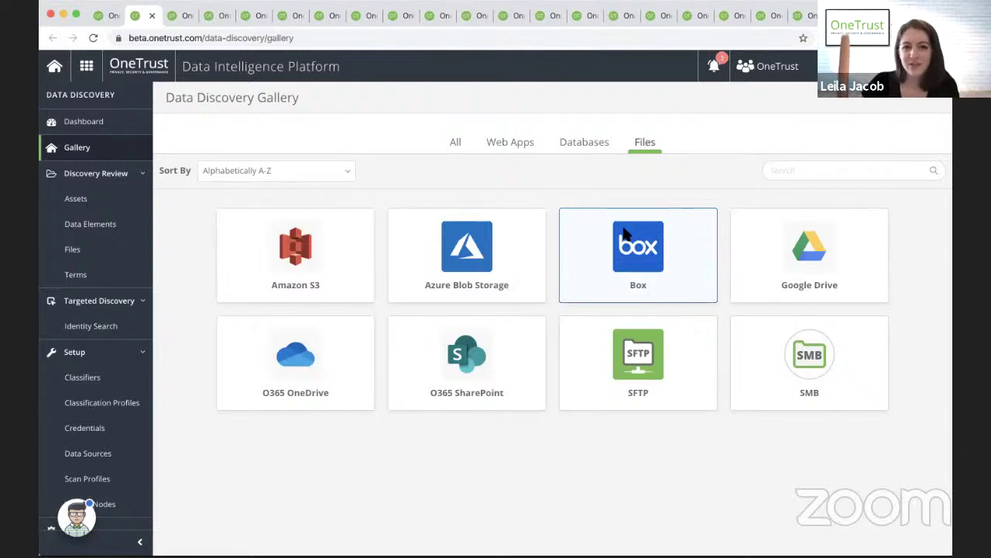
Start an Amazon S3 Worker Node Scan connection, highlighting its title and reviewing the wizard sections
{"action": "left_click", "coordinate": [287, 248]}
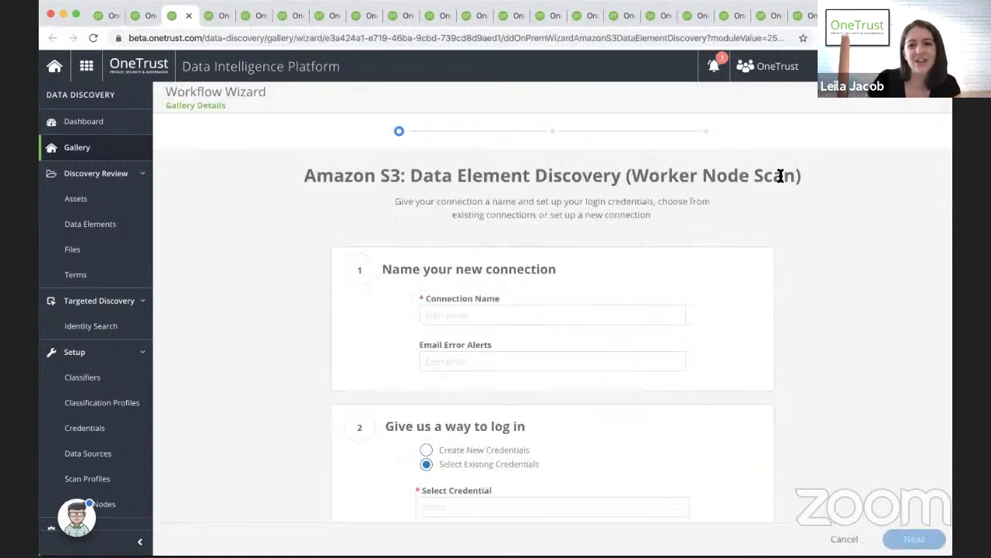
{"action": "left_click_drag", "start_coordinate": [796, 175], "coordinate": [630, 178]}
{"action": "left_click", "coordinate": [630, 179]}
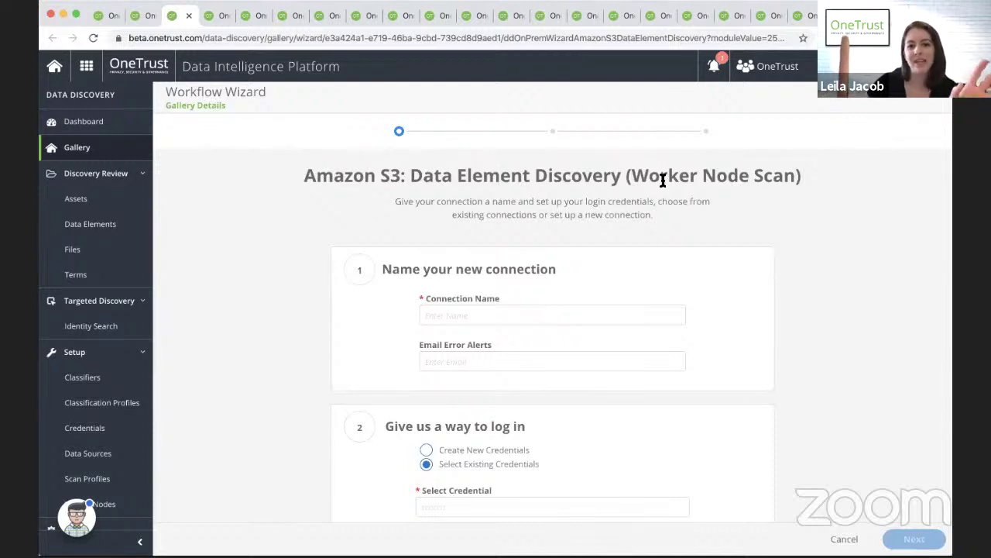
{"action": "scroll", "coordinate": [662, 179], "scroll_direction": "down", "scroll_amount": 2}
{"action": "scroll", "coordinate": [640, 183], "scroll_direction": "up", "scroll_amount": 2}
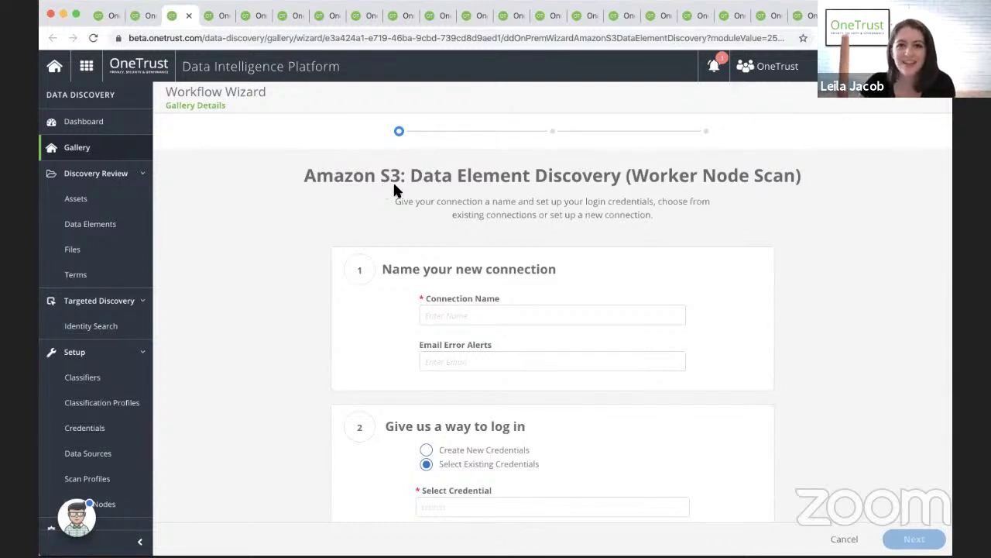
{"action": "scroll", "coordinate": [393, 188], "scroll_direction": "down", "scroll_amount": 5}
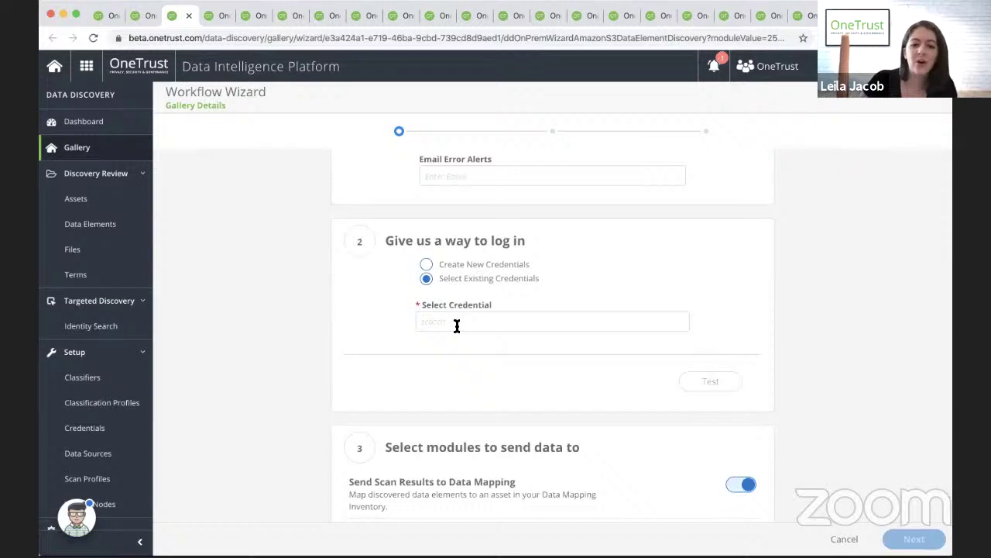
{"action": "scroll", "coordinate": [457, 326], "scroll_direction": "down", "scroll_amount": 1}
{"action": "scroll", "coordinate": [473, 402], "scroll_direction": "up", "scroll_amount": 3}
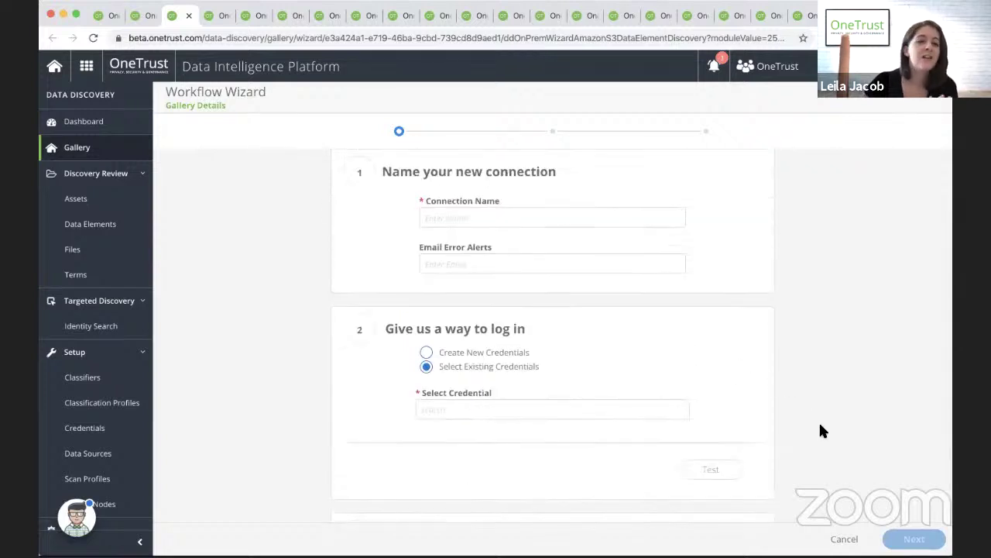
{"action": "scroll", "coordinate": [822, 431], "scroll_direction": "up", "scroll_amount": 3}
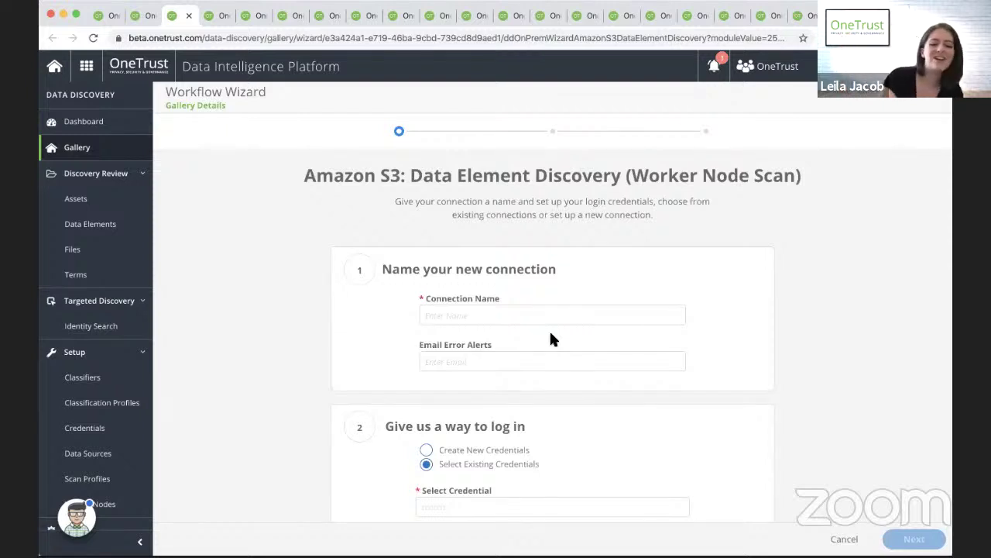
Review the S3 Catalog and Full Scan profile settings, then view the 407 pending recommended terms
{"action": "key", "text": "ctrl+Tab"}
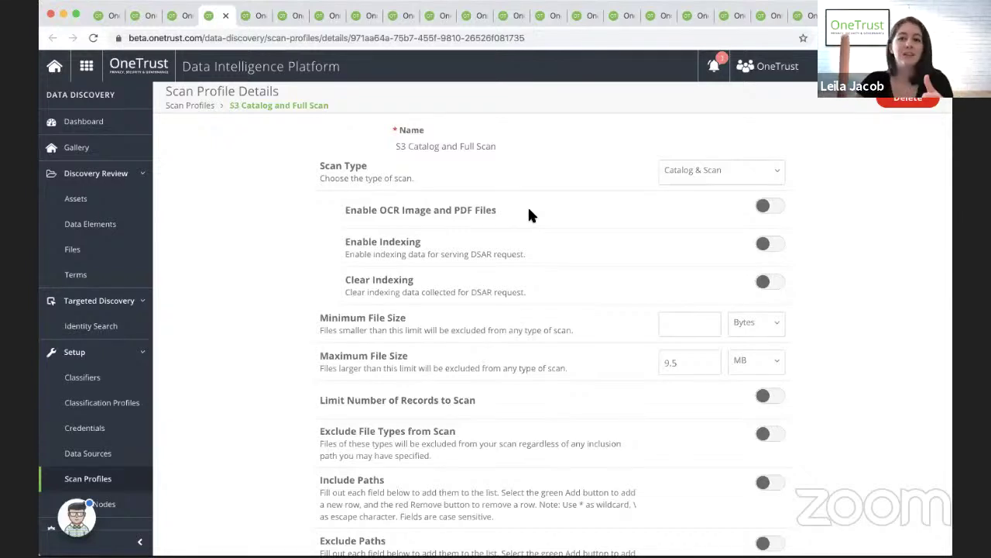
{"action": "scroll", "coordinate": [529, 214], "scroll_direction": "down", "scroll_amount": 1}
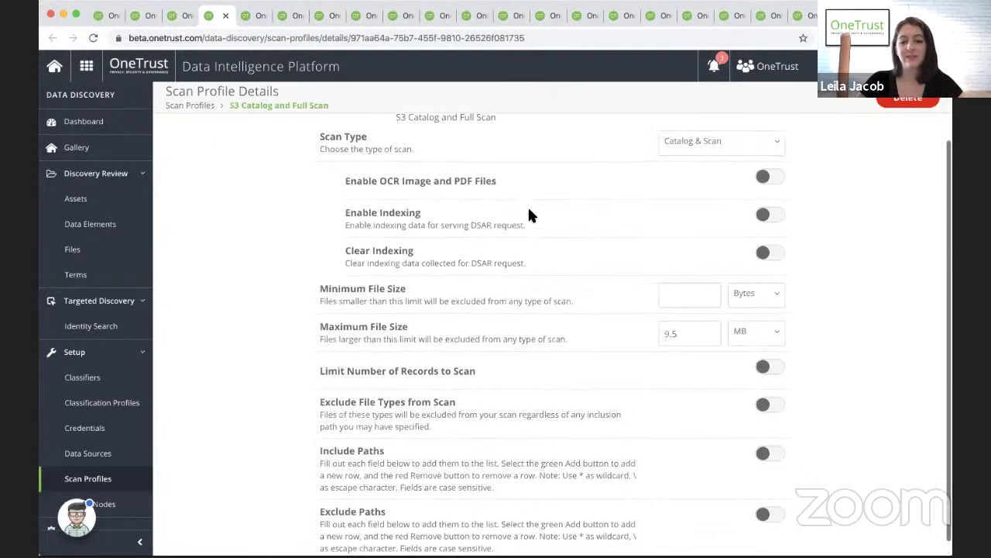
{"action": "scroll", "coordinate": [529, 215], "scroll_direction": "down", "scroll_amount": 1}
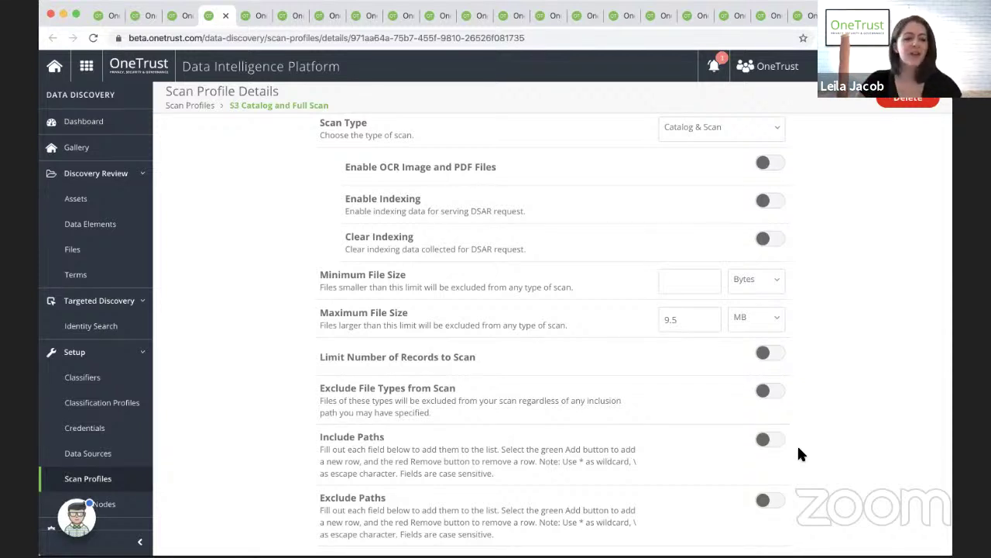
{"action": "key", "text": "ctrl+Tab"}
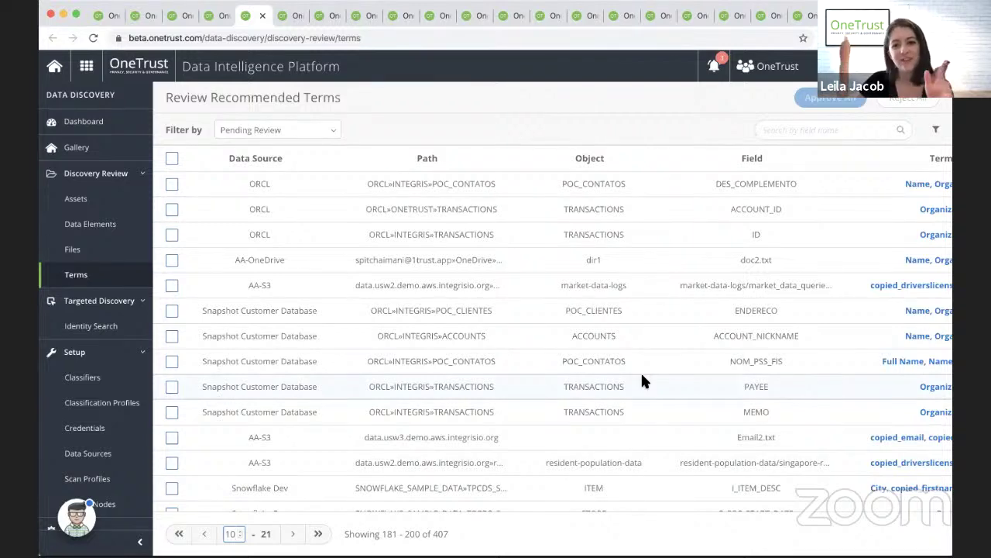
Inspect the Name, Organization terms recommended for doc2.txt, then go to the classifier search
{"action": "scroll", "coordinate": [641, 381], "scroll_direction": "right", "scroll_amount": 1}
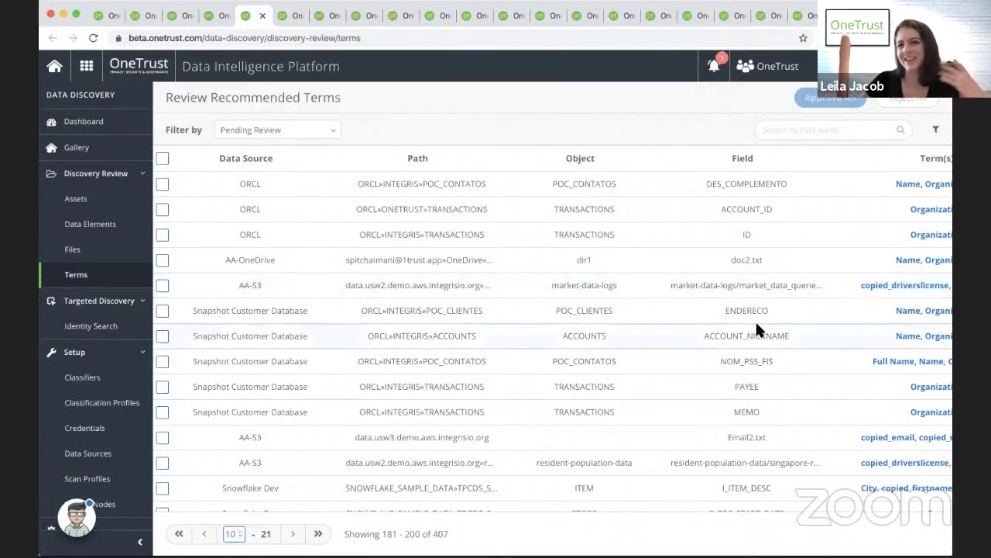
{"action": "scroll", "coordinate": [755, 320], "scroll_direction": "right", "scroll_amount": 5}
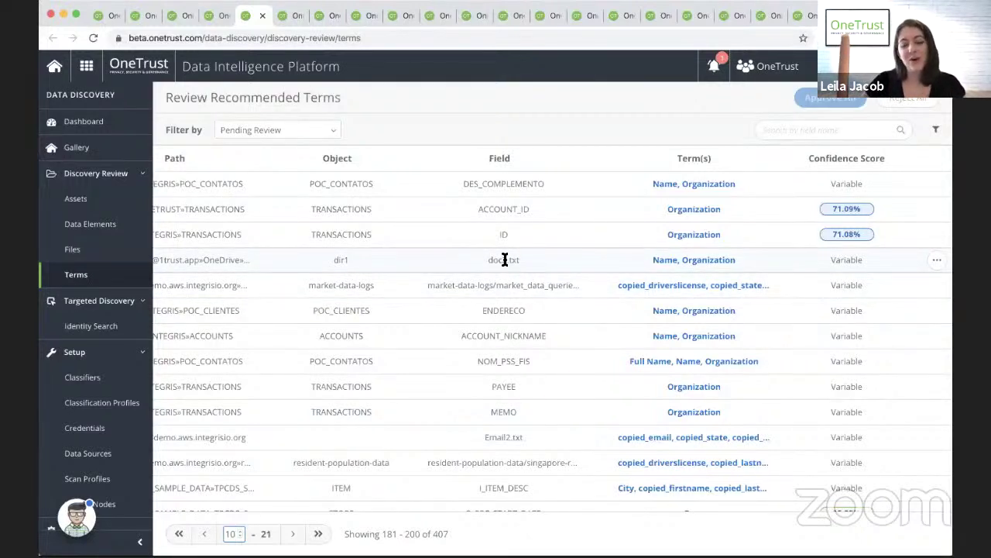
{"action": "left_click", "coordinate": [691, 261]}
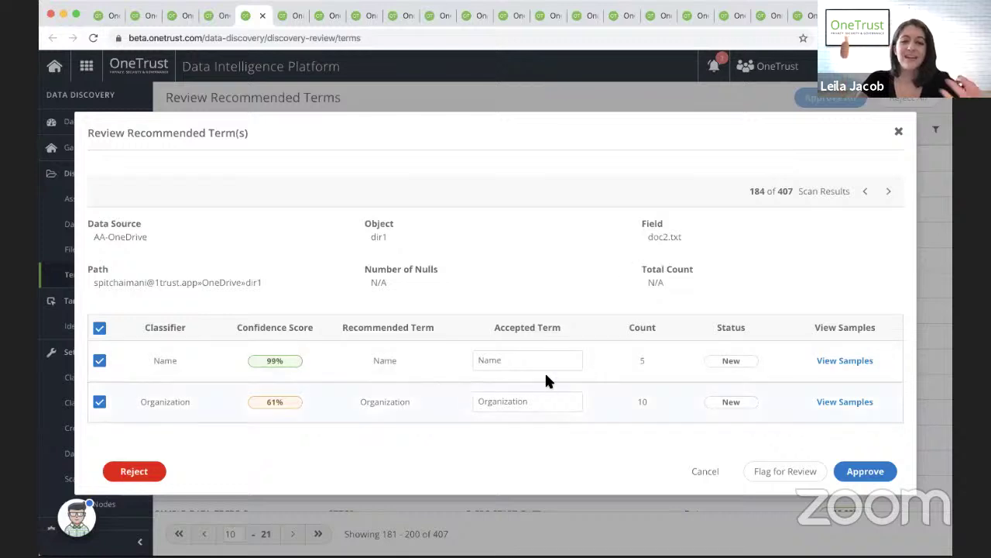
{"action": "left_click", "coordinate": [899, 131]}
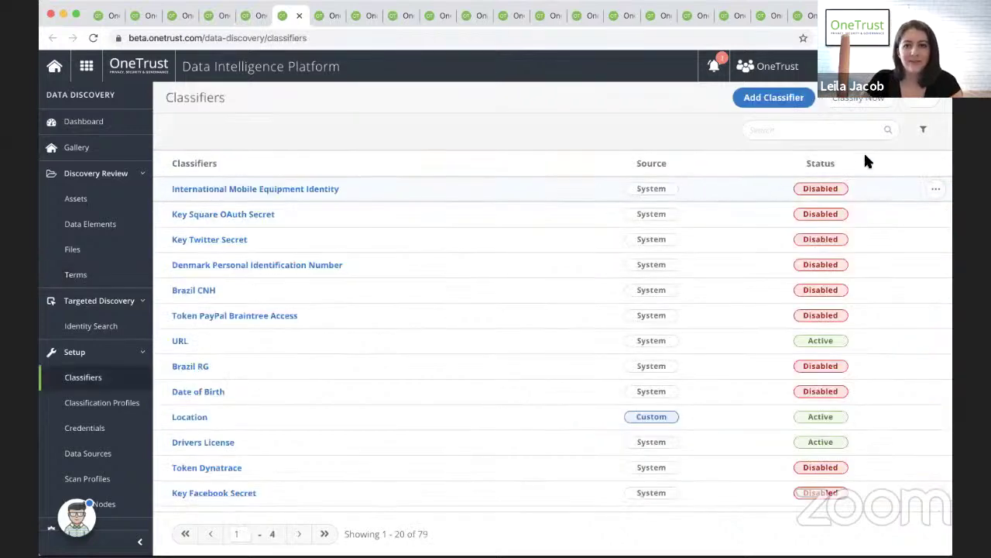
{"action": "left_click", "coordinate": [857, 131]}
Search classifiers for 'date', view Date of Birth's date-format patterns, and return to the list
{"action": "type", "text": "date"}
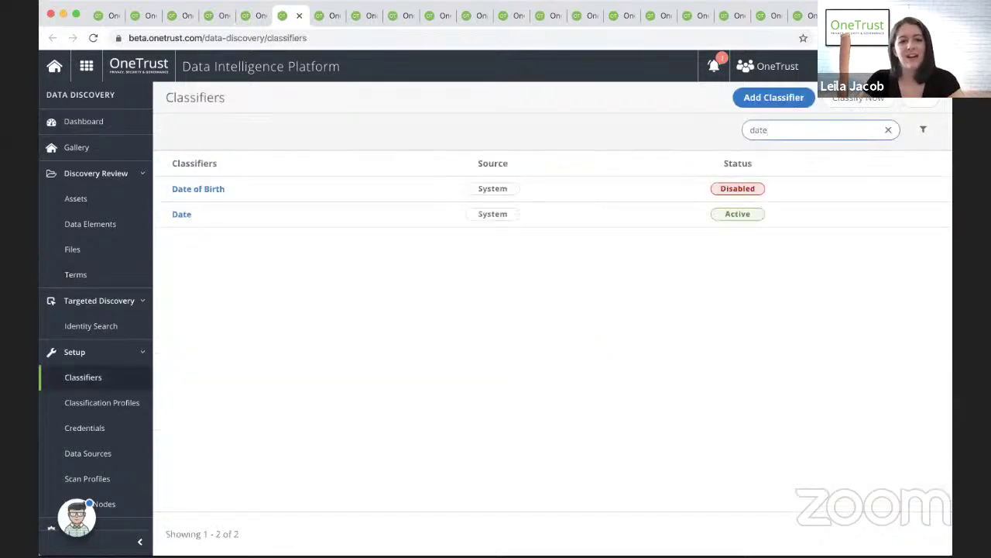
{"action": "left_click", "coordinate": [209, 191]}
{"action": "scroll", "coordinate": [602, 316], "scroll_direction": "down", "scroll_amount": 3}
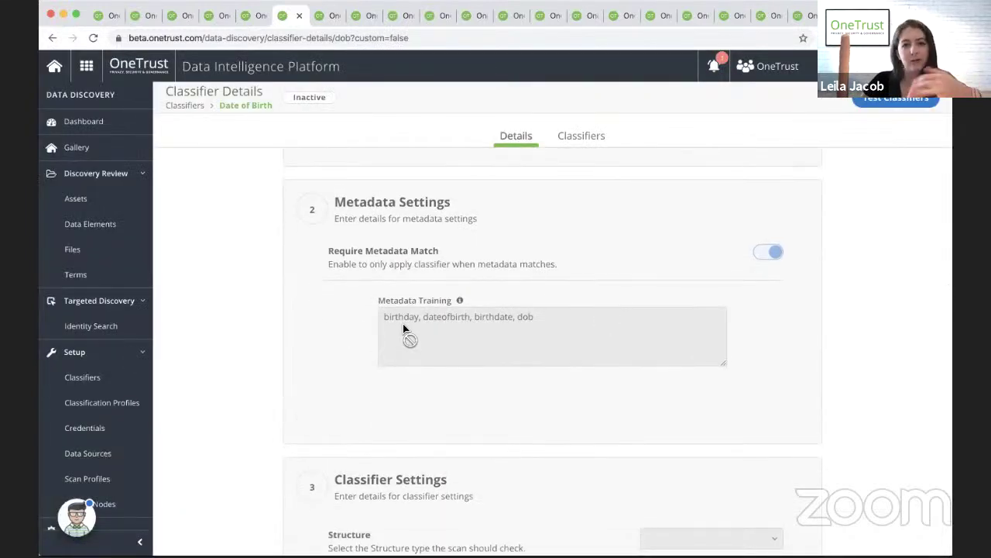
{"action": "left_click", "coordinate": [573, 136]}
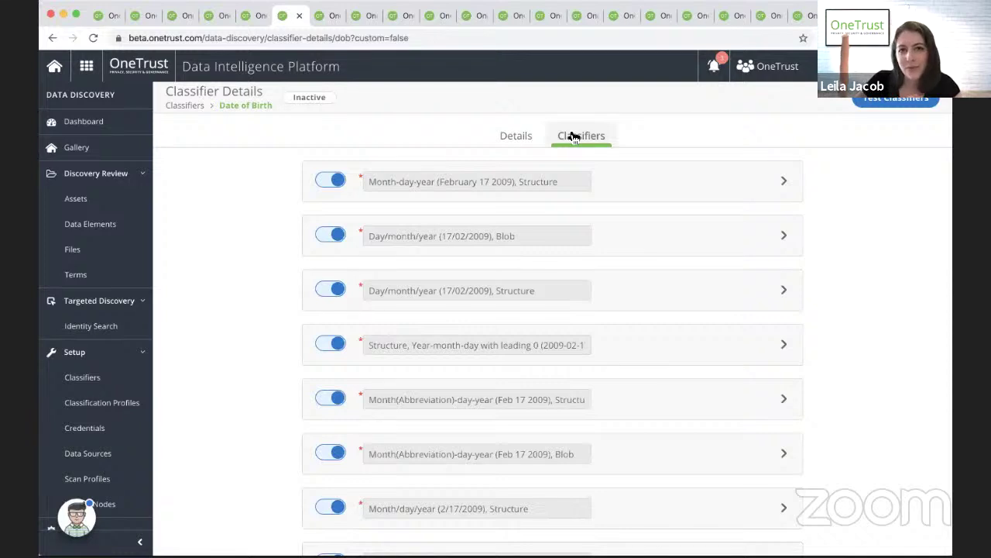
{"action": "left_click", "coordinate": [185, 105]}
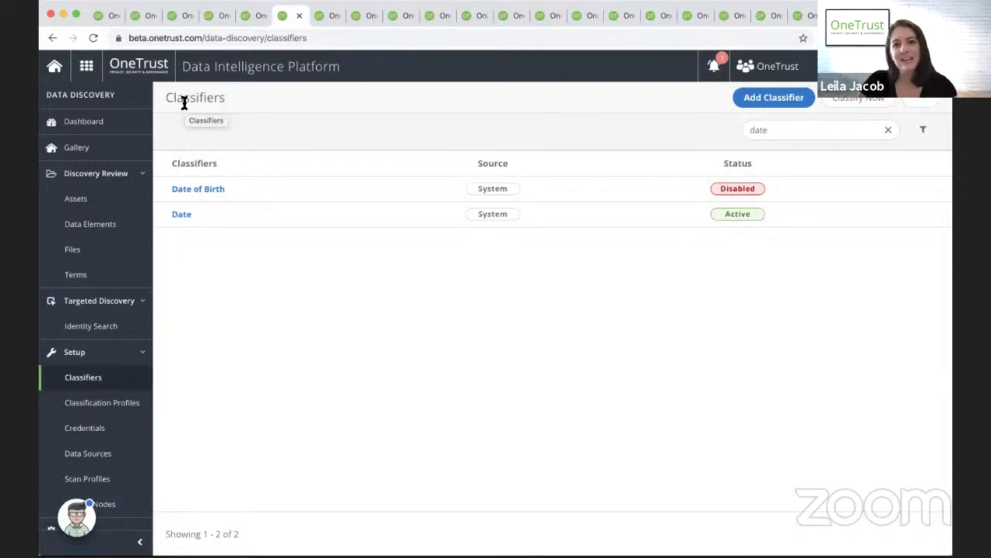
Glance at the Review Recommended Terms page, then return to the classifiers list
{"action": "left_click", "coordinate": [254, 15]}
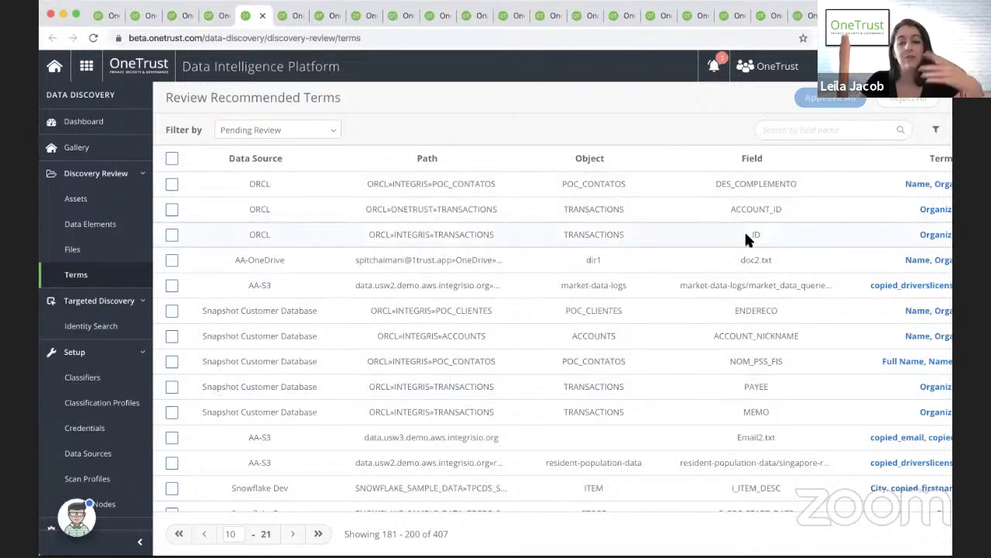
{"action": "scroll", "coordinate": [750, 232], "scroll_direction": "right", "scroll_amount": 3}
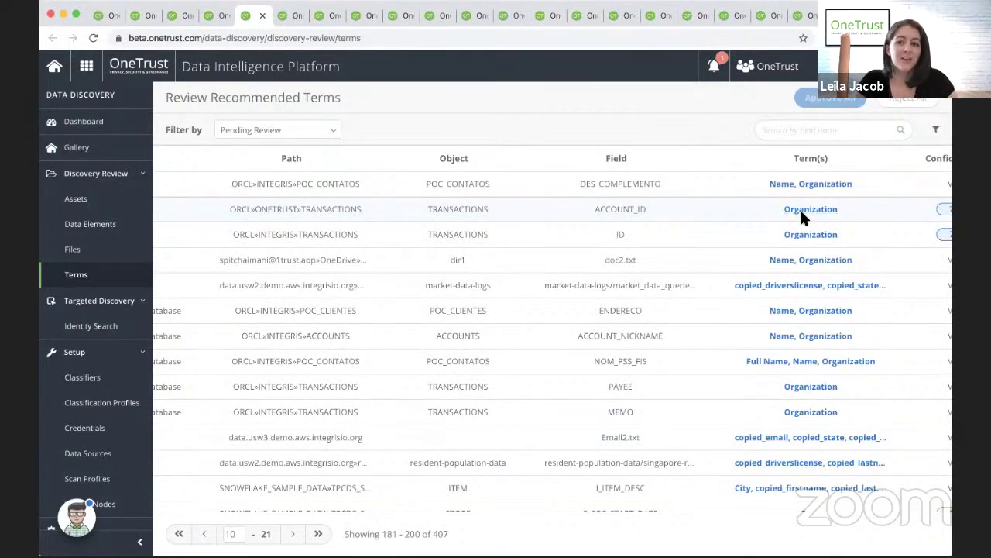
{"action": "key", "text": "ctrl+Tab"}
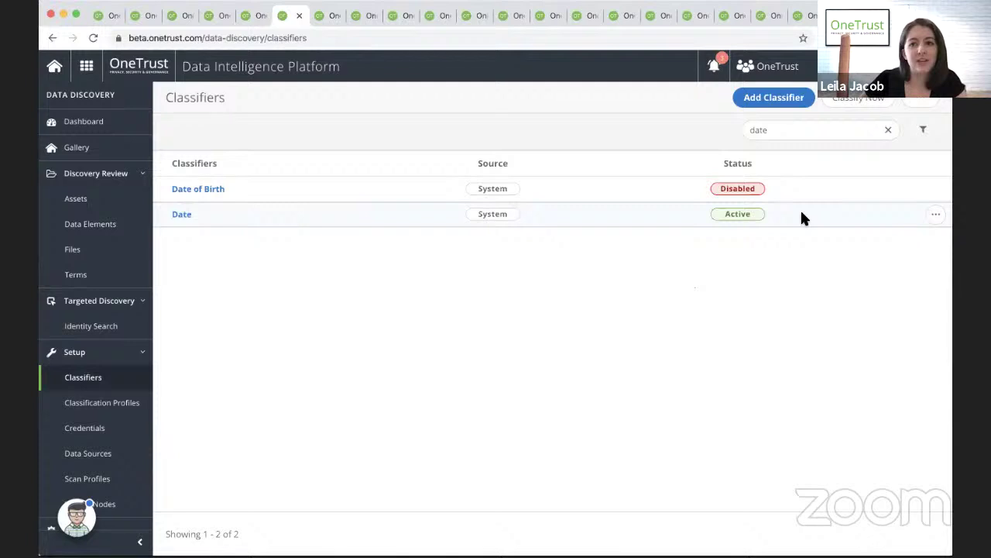
Replace the 'date' search with 'cred' and open the Credit Card classifier's patterns
{"action": "left_click", "coordinate": [888, 130]}
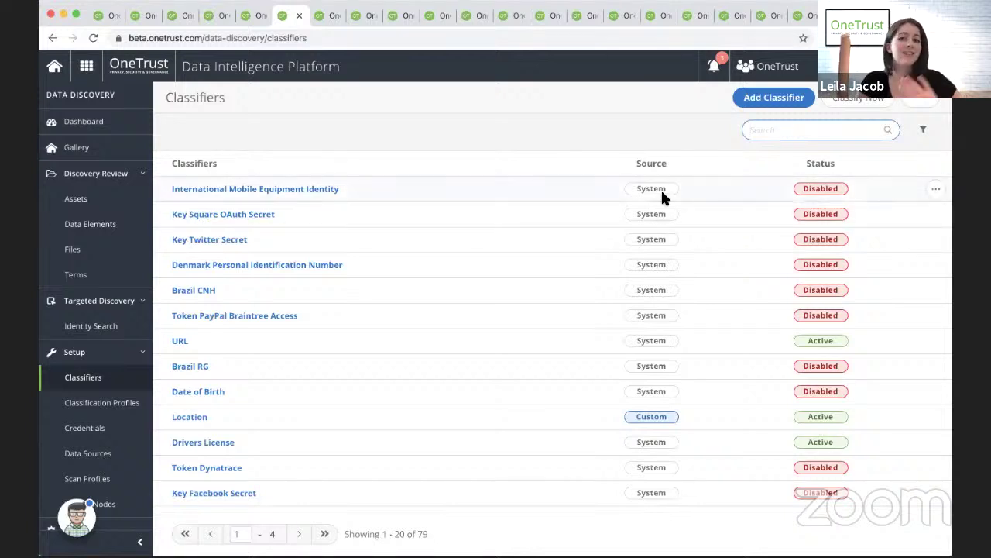
{"action": "type", "text": "cred"}
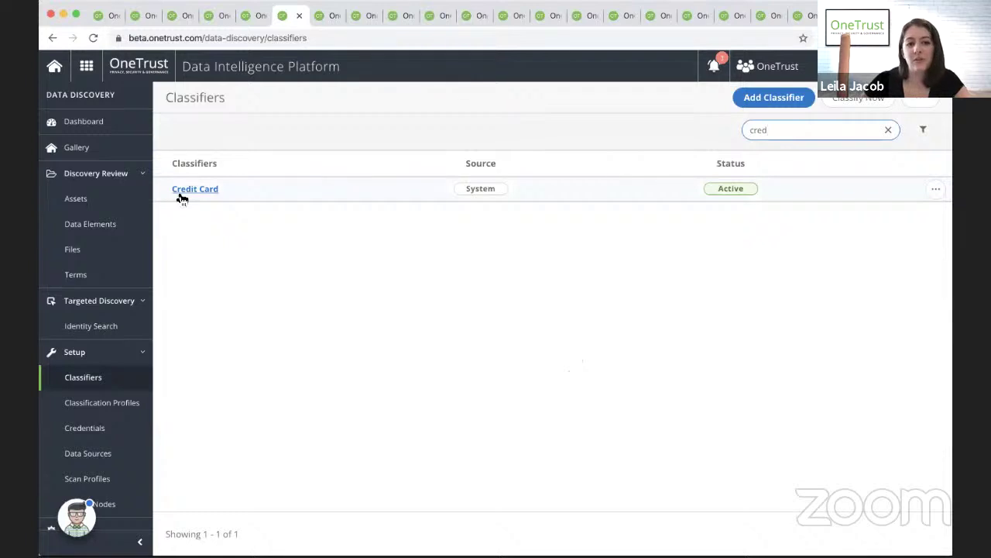
{"action": "left_click", "coordinate": [180, 190]}
{"action": "scroll", "coordinate": [535, 364], "scroll_direction": "down", "scroll_amount": 4}
{"action": "scroll", "coordinate": [558, 357], "scroll_direction": "up", "scroll_amount": 4}
Expand Credit Card's Formatted, American Express sub-classifier, then go back to Review Recommended Terms
{"action": "left_click", "coordinate": [568, 136]}
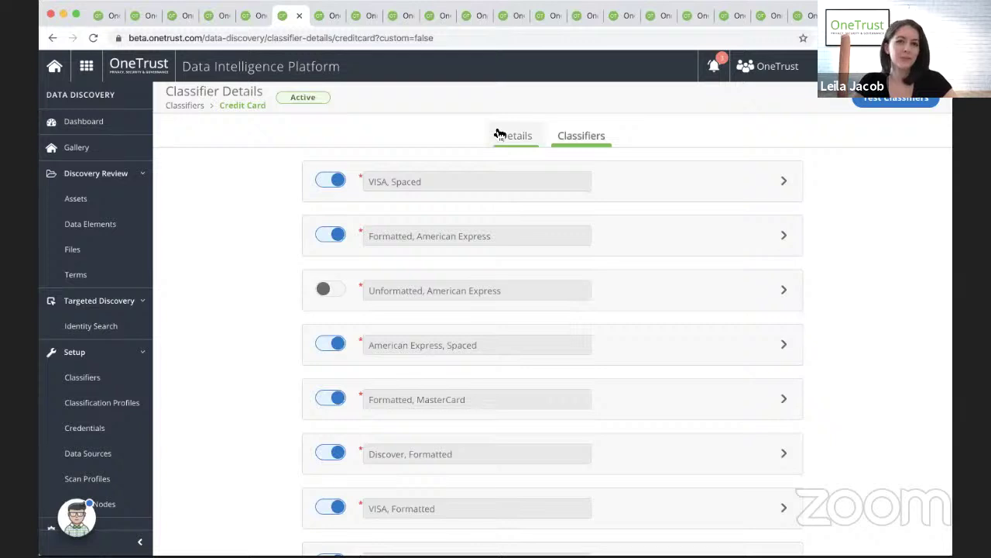
{"action": "key", "text": "ctrl+Tab"}
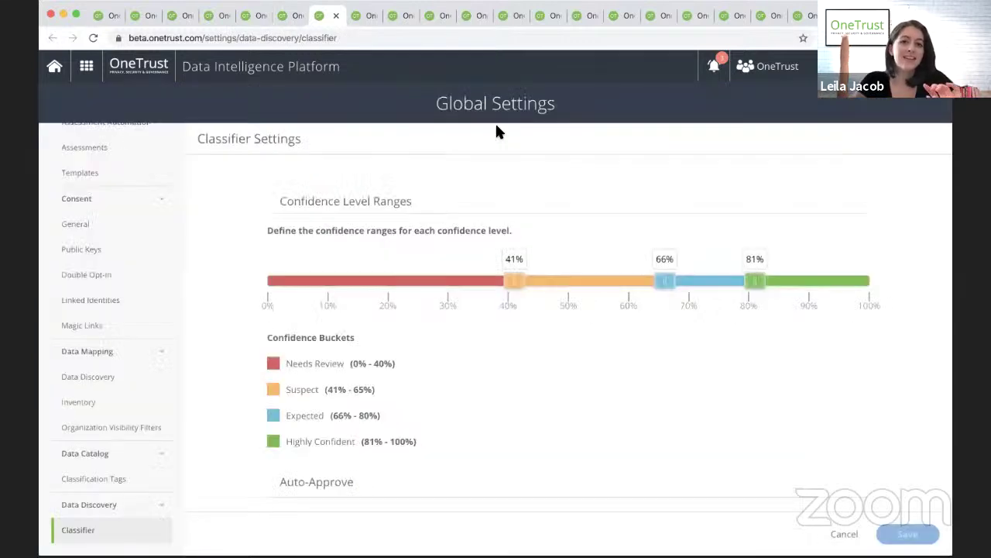
{"action": "left_click", "coordinate": [288, 17]}
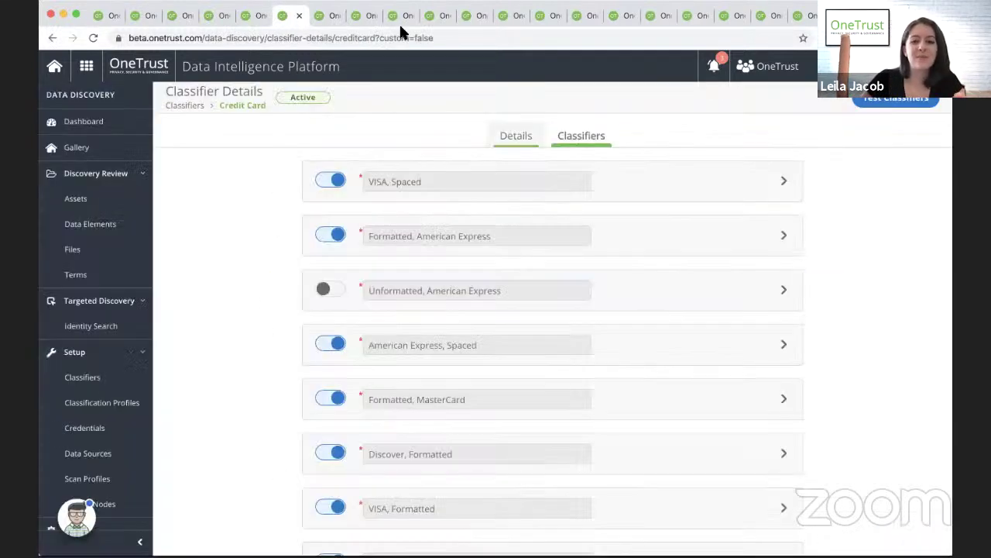
{"action": "left_click", "coordinate": [785, 237]}
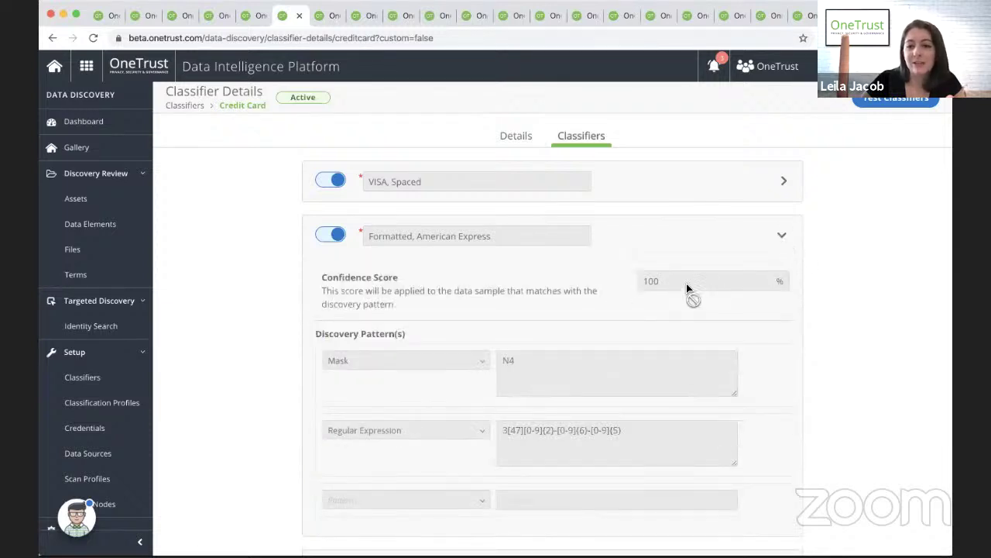
{"action": "left_click", "coordinate": [265, 13]}
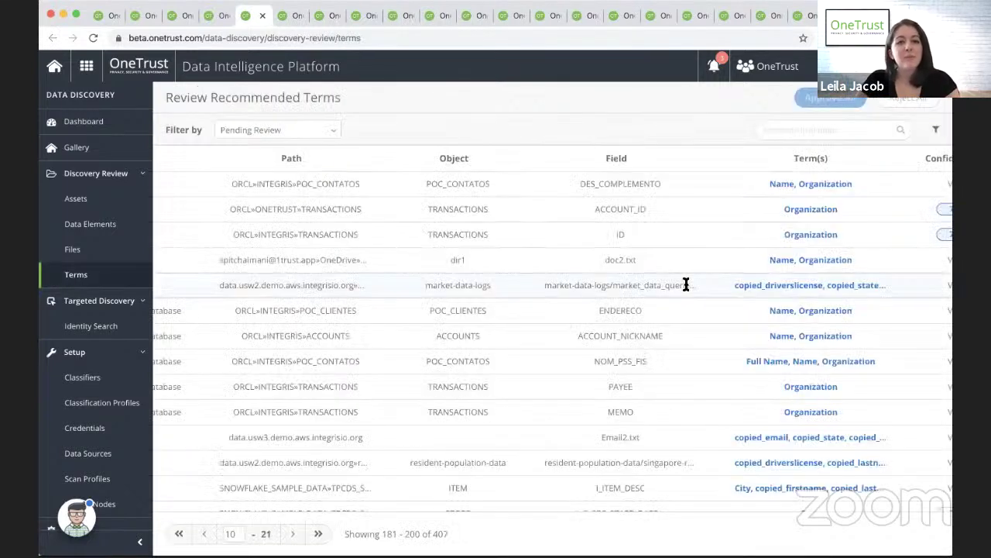
Return to the Classifiers list and start a new classifier named ID
{"action": "left_click", "coordinate": [291, 16]}
{"action": "left_click", "coordinate": [185, 106]}
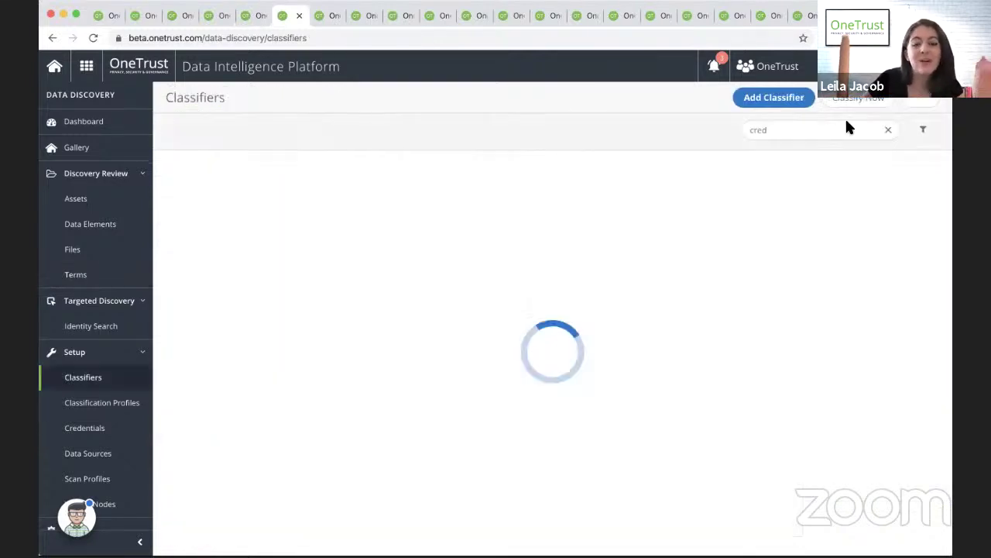
{"action": "left_click", "coordinate": [801, 106]}
{"action": "left_click", "coordinate": [633, 243]}
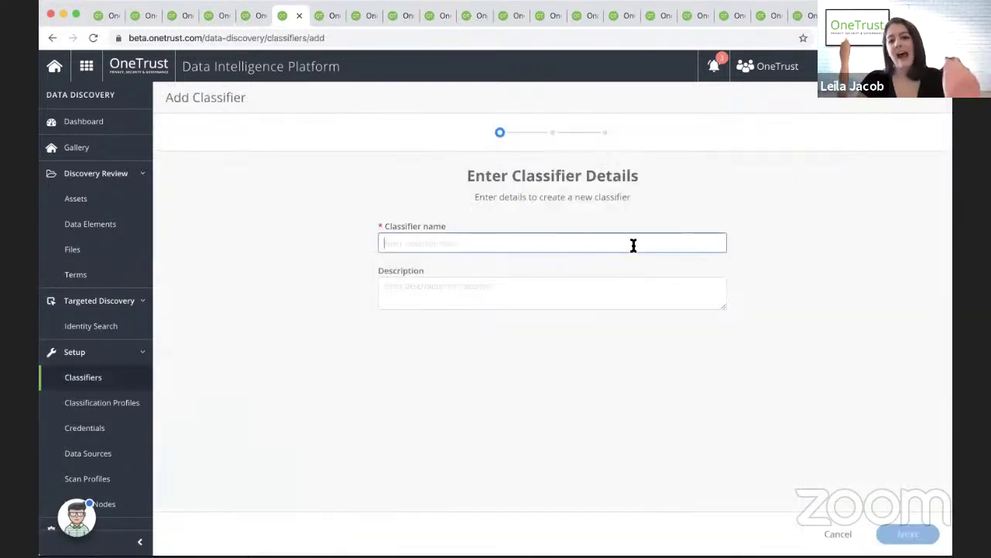
{"action": "type", "text": "ID"}
{"action": "left_click", "coordinate": [648, 326]}
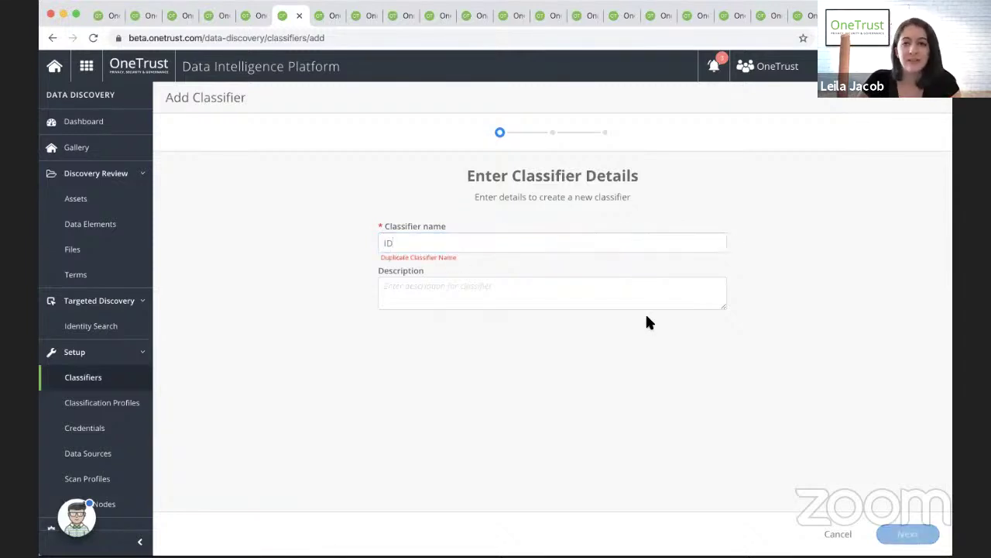
Change the new classifier's name from ID to IP
{"action": "left_click", "coordinate": [609, 243]}
{"action": "key", "text": "BackSpace"}
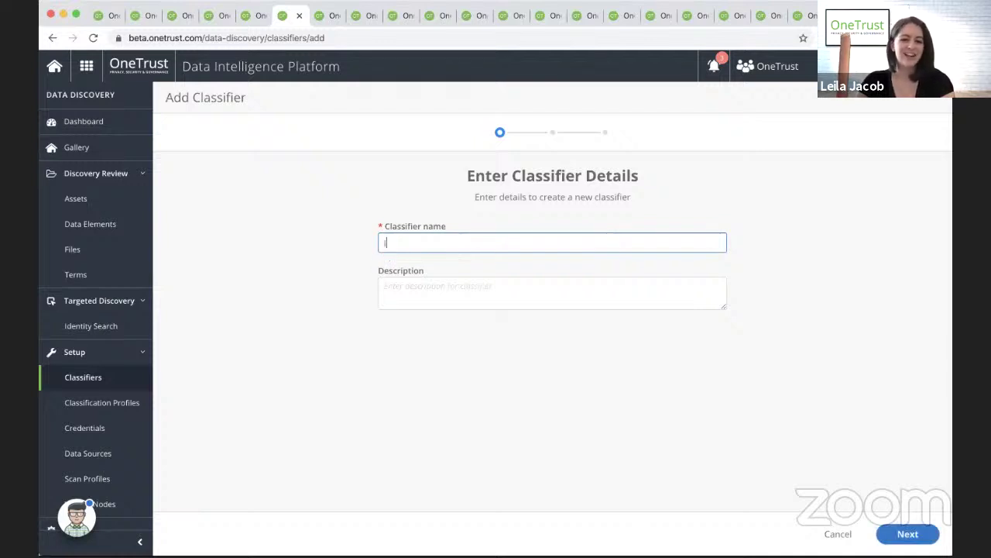
{"action": "type", "text": "D"}
{"action": "key", "text": "BackSpace"}
{"action": "type", "text": "P"}
{"action": "left_click", "coordinate": [760, 375]}
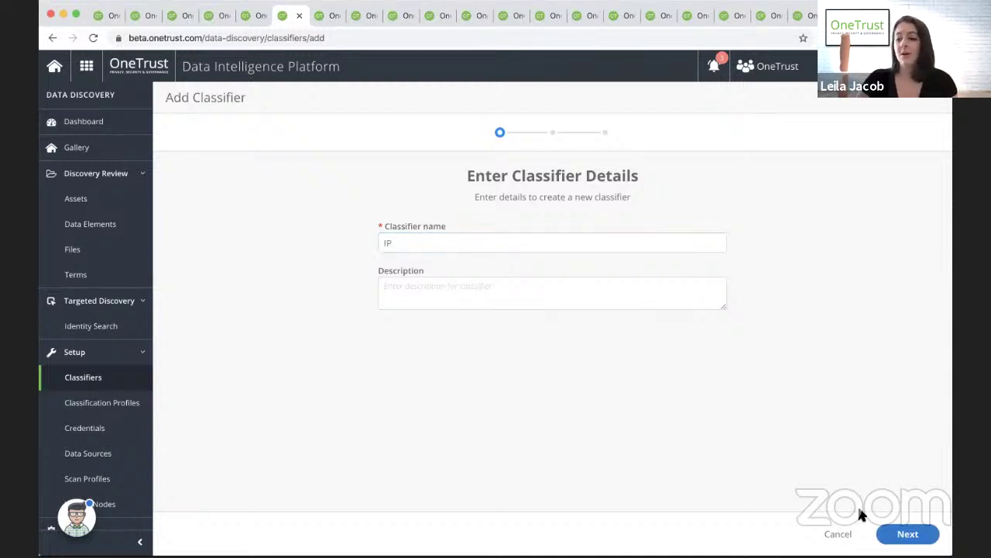
Advance past the metadata details step to Add Sub-Classifiers
{"action": "left_click", "coordinate": [902, 533]}
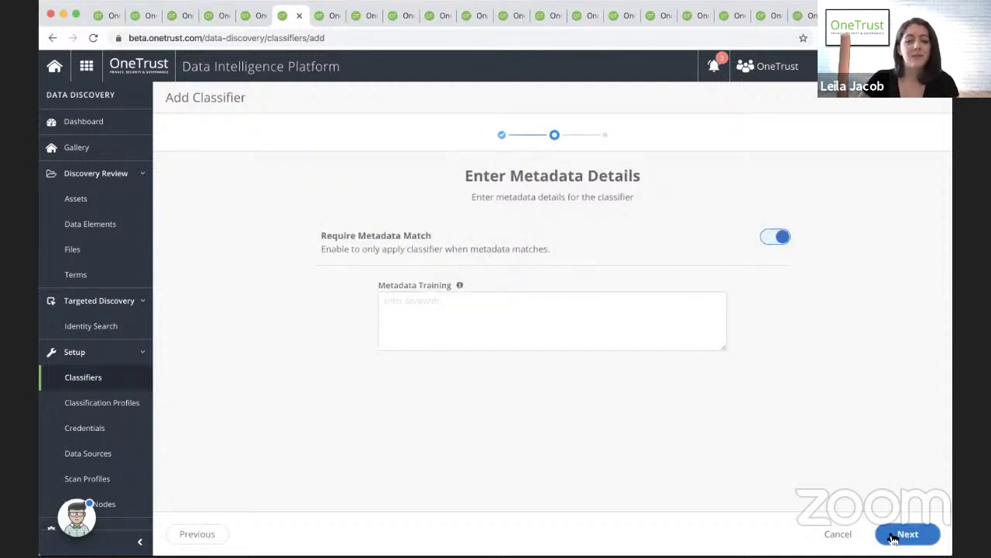
{"action": "left_click", "coordinate": [896, 534]}
{"action": "scroll", "coordinate": [590, 316], "scroll_direction": "down", "scroll_amount": 1}
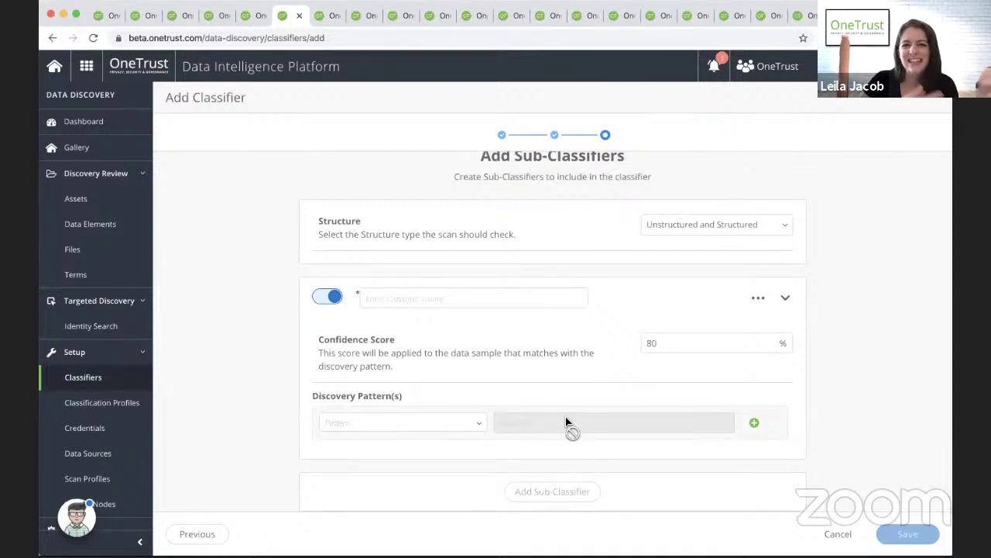
Select the 80% Confidence Score field, then switch to the Global Settings Classifier tab
{"action": "left_click", "coordinate": [713, 347]}
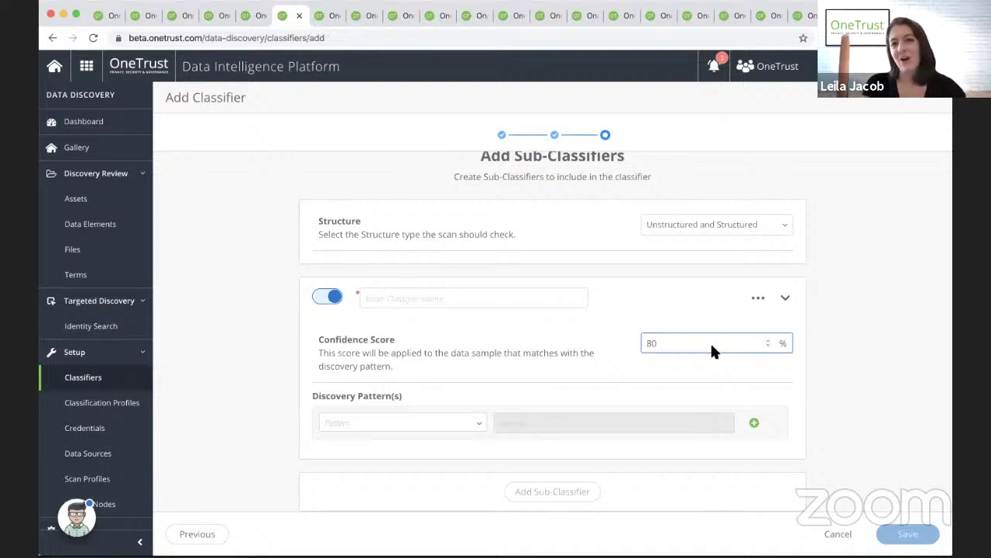
{"action": "key", "text": "ctrl+Tab"}
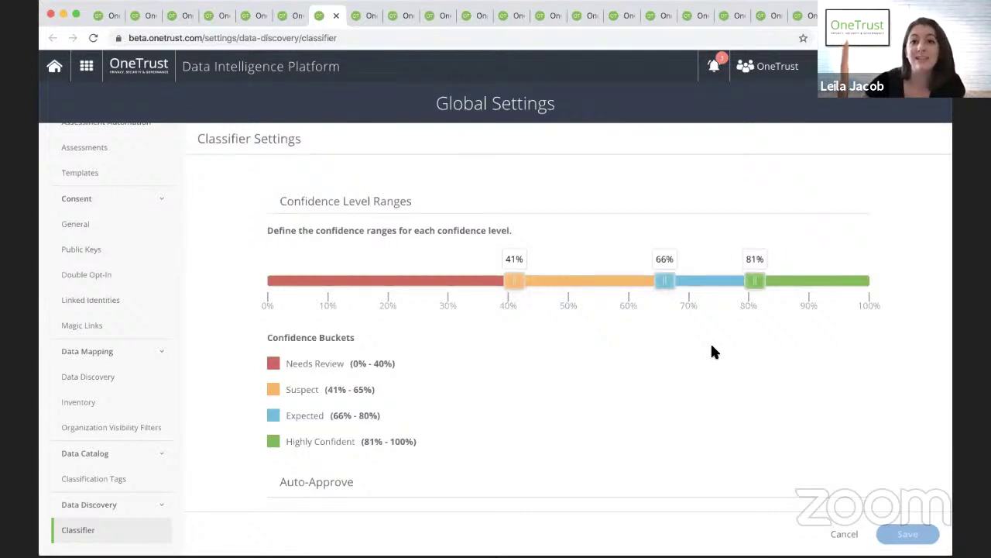
Scroll past Confidence Level Ranges to show Auto-Approve off and sample size 3
{"action": "scroll", "coordinate": [712, 346], "scroll_direction": "down", "scroll_amount": 5}
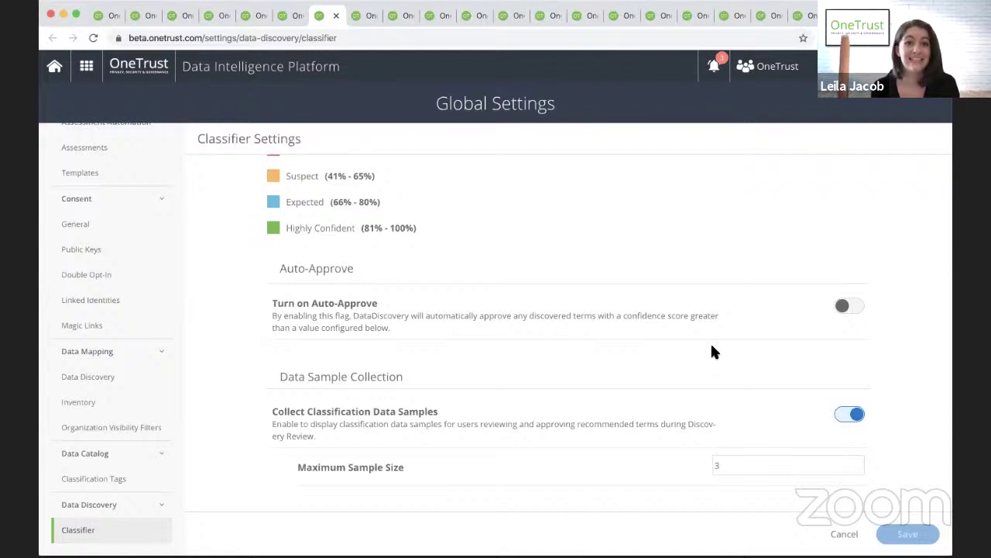
Auto-approve discovered terms at 80% confidence or higher, then go to the Data Dictionary
{"action": "left_click", "coordinate": [846, 306]}
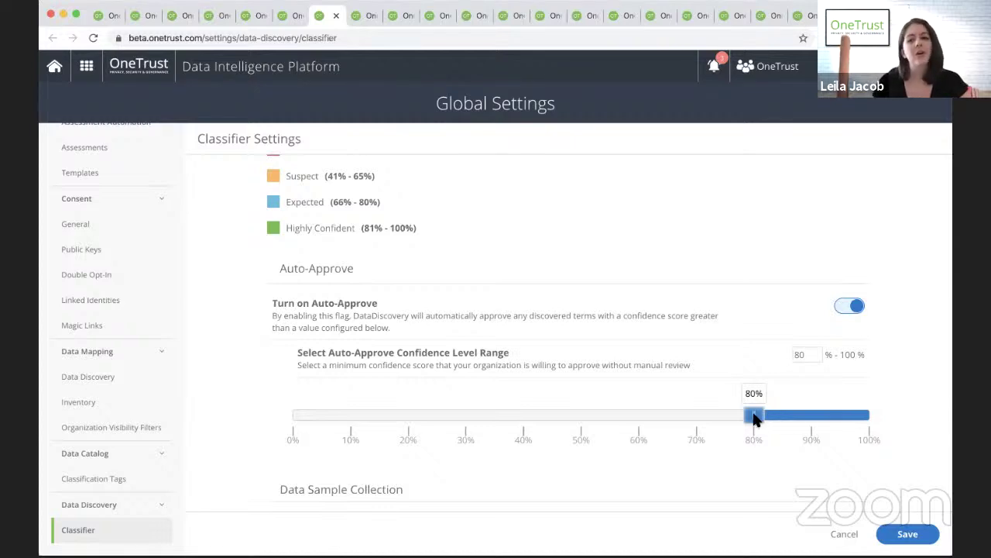
{"action": "mouse_move", "coordinate": [755, 419]}
{"action": "left_mouse_down"}
{"action": "mouse_move", "coordinate": [689, 425]}
{"action": "mouse_move", "coordinate": [756, 423]}
{"action": "left_mouse_up"}
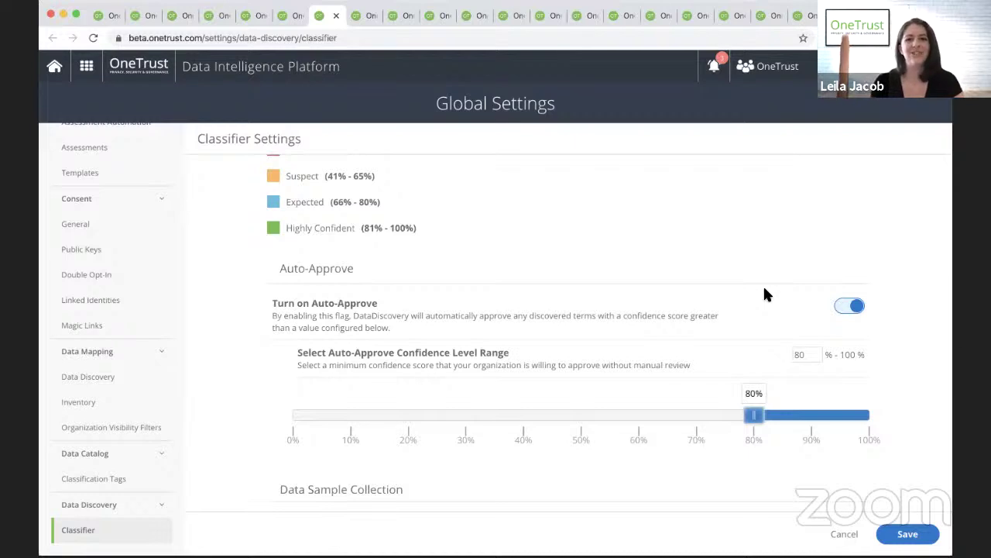
{"action": "key", "text": "ctrl+Tab"}
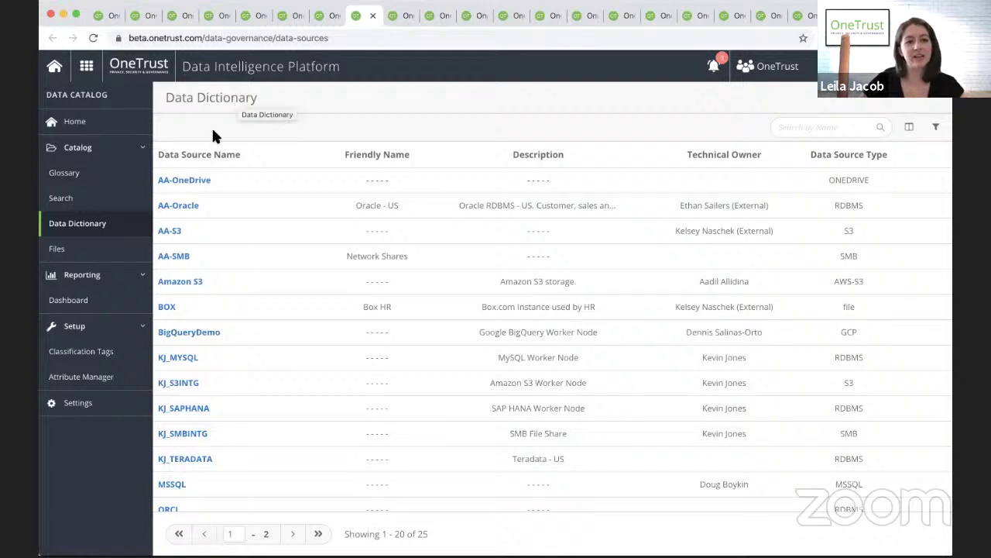
{"action": "left_click", "coordinate": [186, 212]}
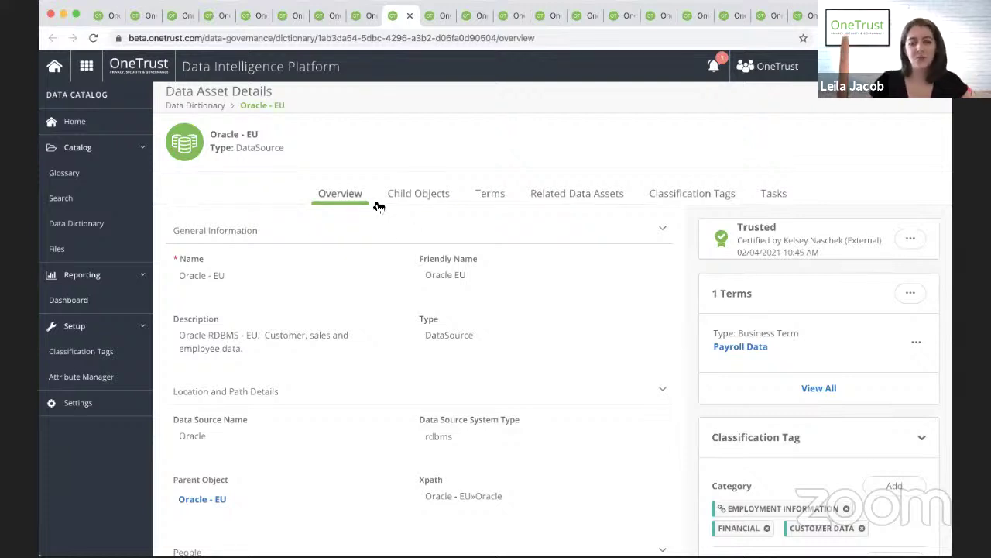
{"action": "scroll", "coordinate": [349, 224], "scroll_direction": "down", "scroll_amount": 3}
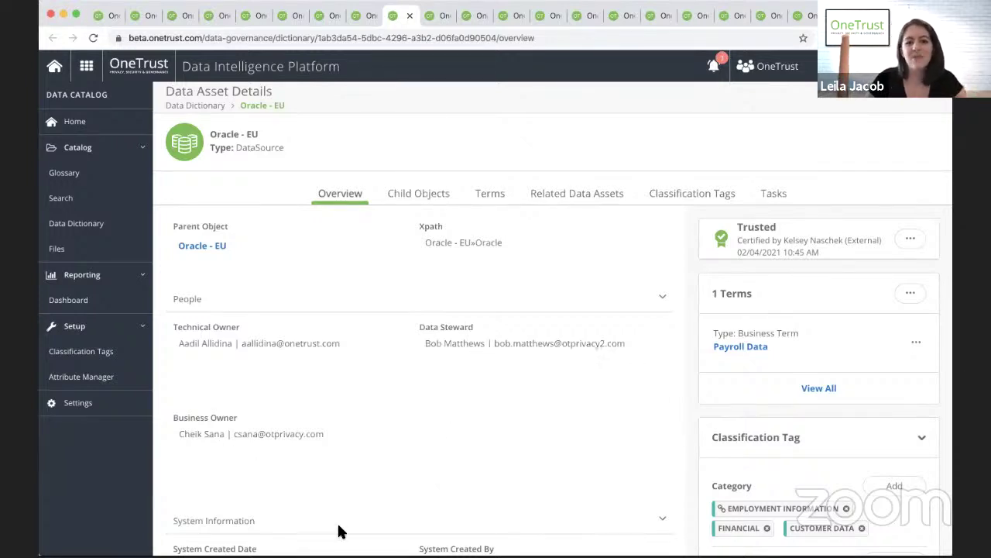
{"action": "scroll", "coordinate": [437, 423], "scroll_direction": "down", "scroll_amount": 2}
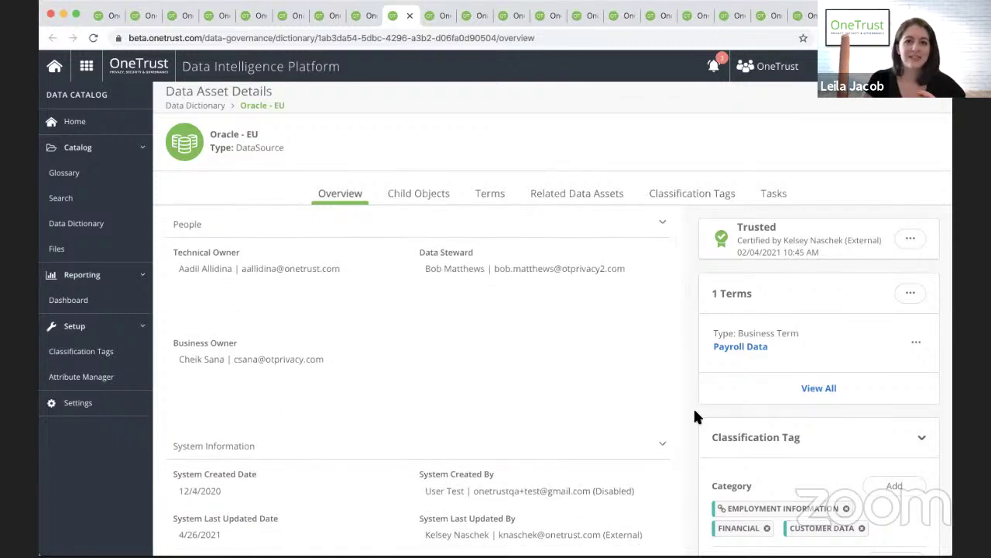
{"action": "scroll", "coordinate": [694, 412], "scroll_direction": "down", "scroll_amount": 1}
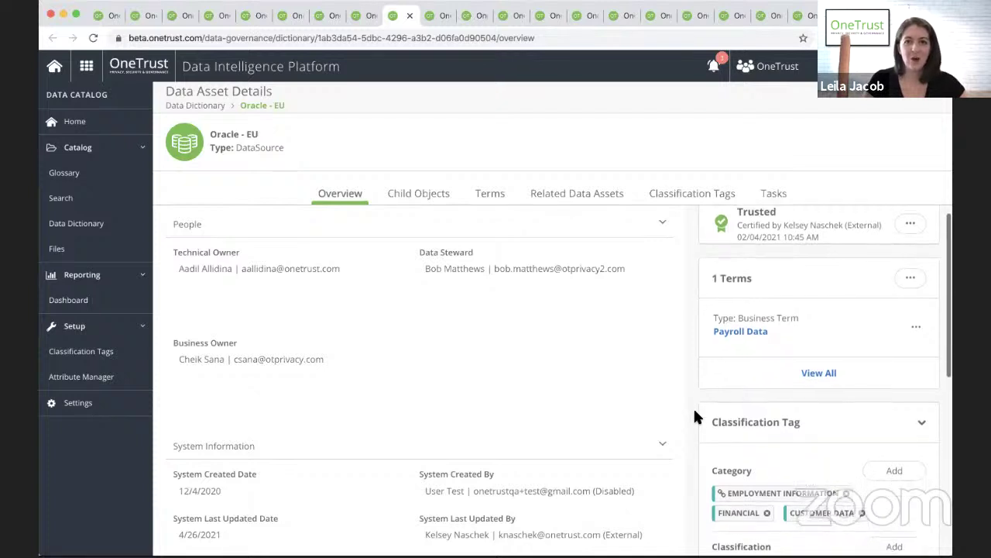
{"action": "scroll", "coordinate": [693, 411], "scroll_direction": "down", "scroll_amount": 5}
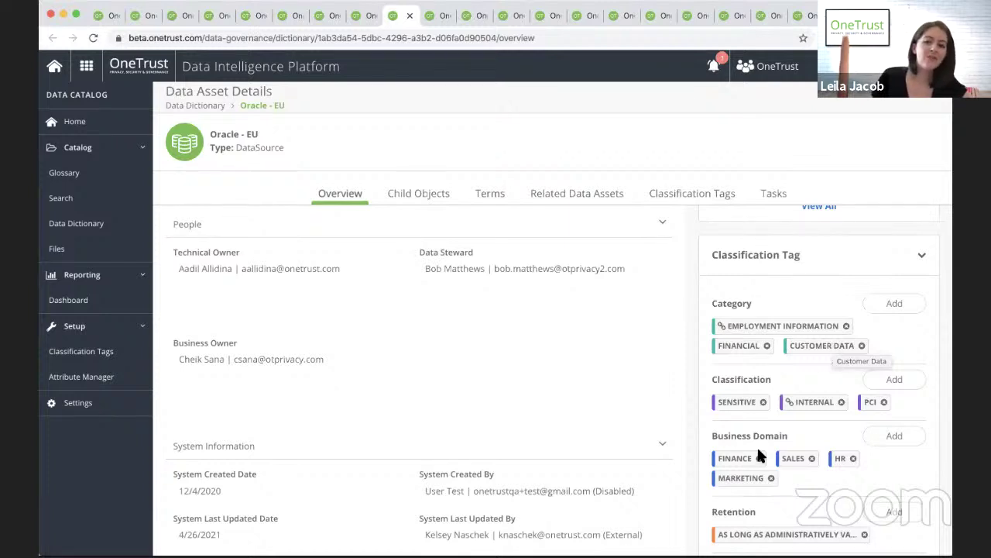
{"action": "scroll", "coordinate": [757, 445], "scroll_direction": "down", "scroll_amount": 2}
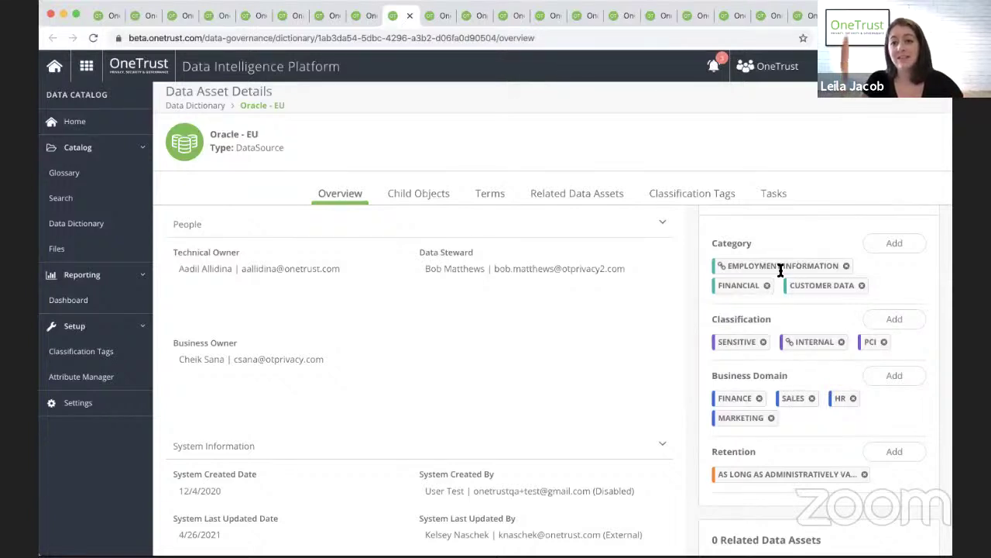
List Oracle - EU's child objects and open the Customer DB database
{"action": "left_click", "coordinate": [408, 195]}
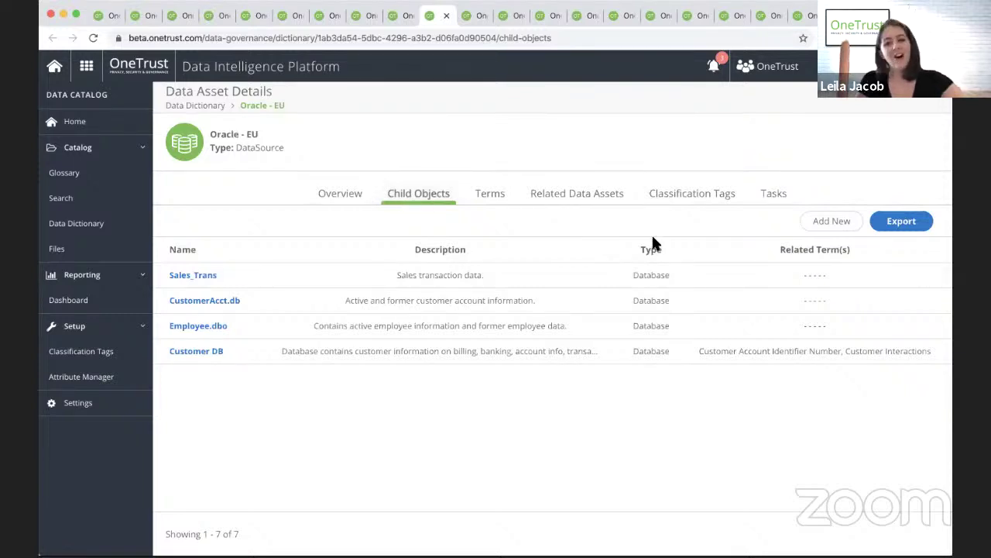
{"action": "left_click", "coordinate": [212, 354]}
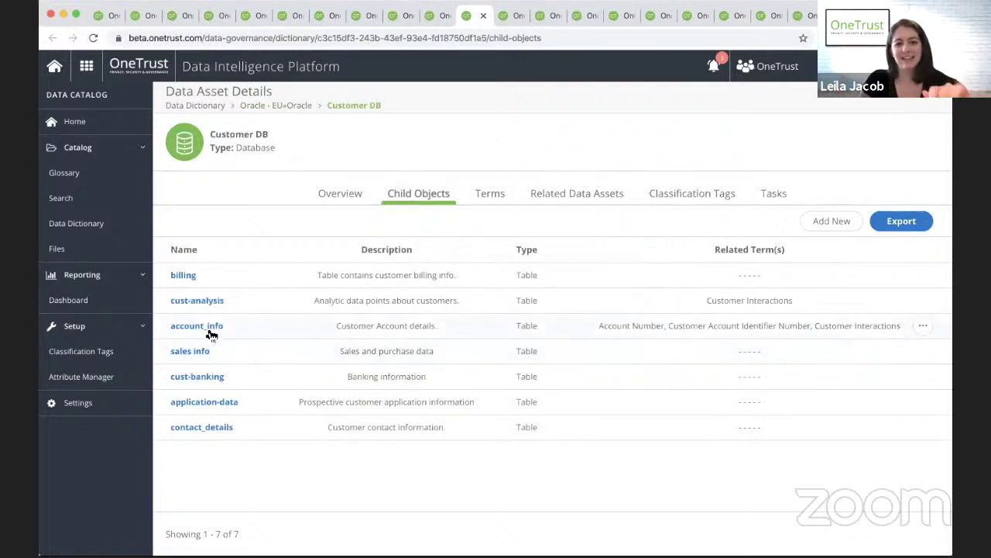
Open the account_info table, review its twelve columns, and show its assigned terms
{"action": "left_click", "coordinate": [211, 332]}
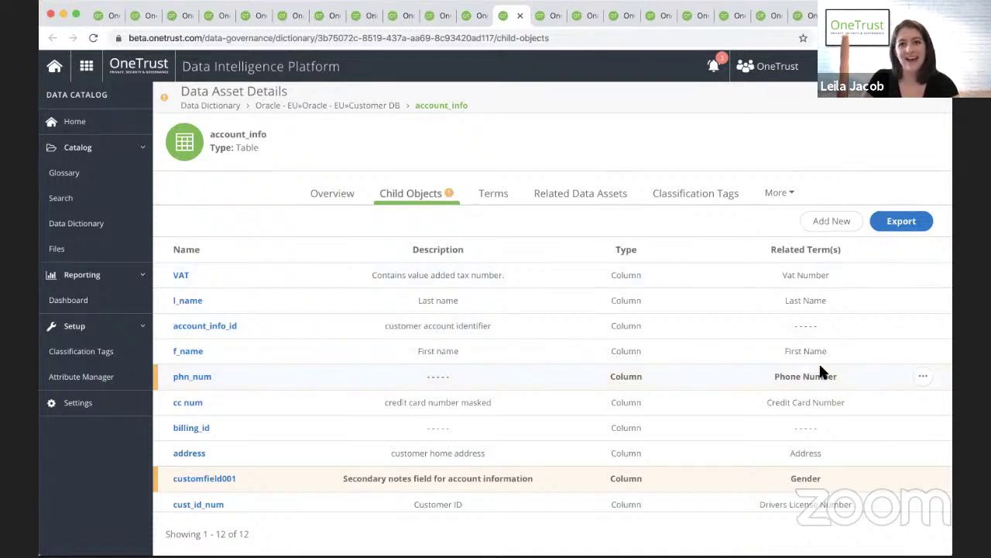
{"action": "scroll", "coordinate": [821, 373], "scroll_direction": "down", "scroll_amount": 1}
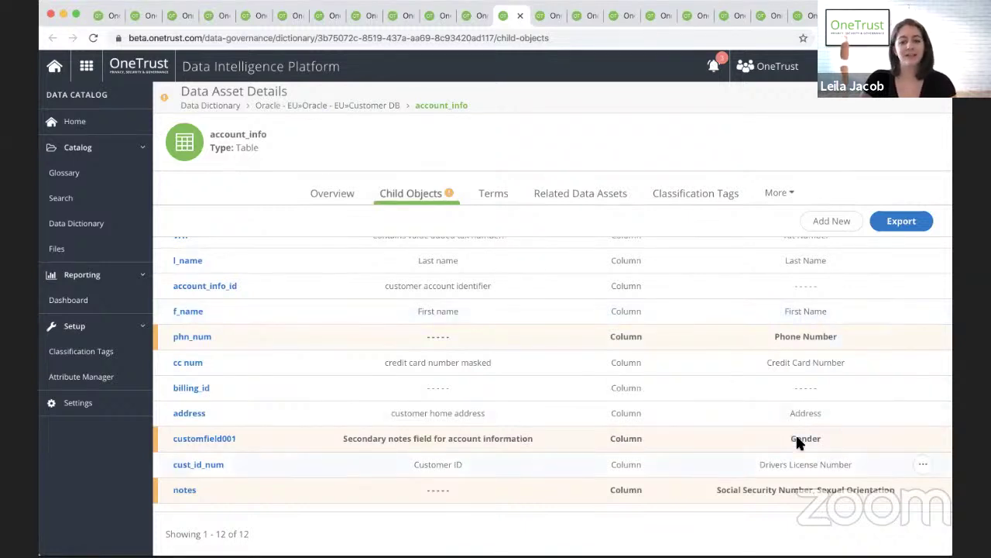
{"action": "scroll", "coordinate": [798, 442], "scroll_direction": "down", "scroll_amount": 1}
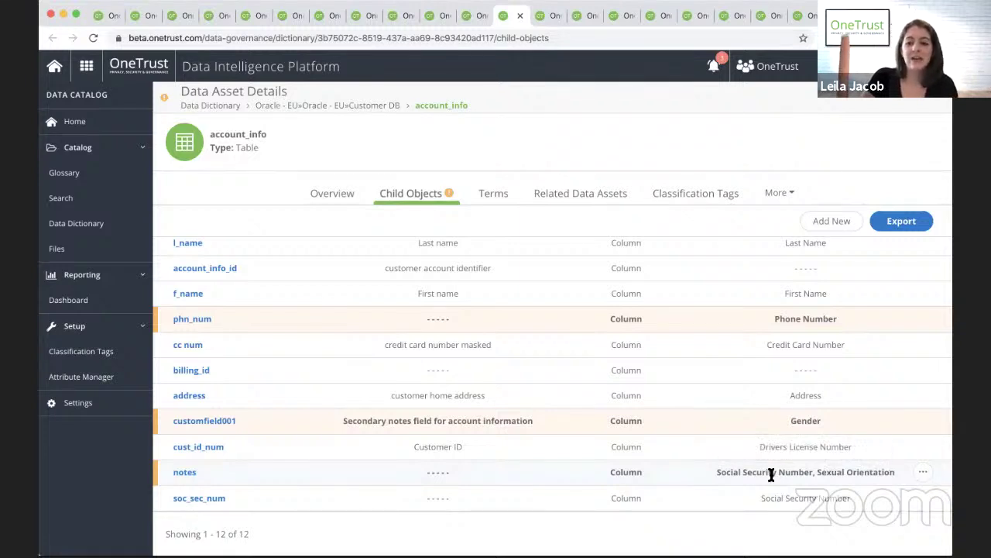
{"action": "left_click", "coordinate": [493, 200]}
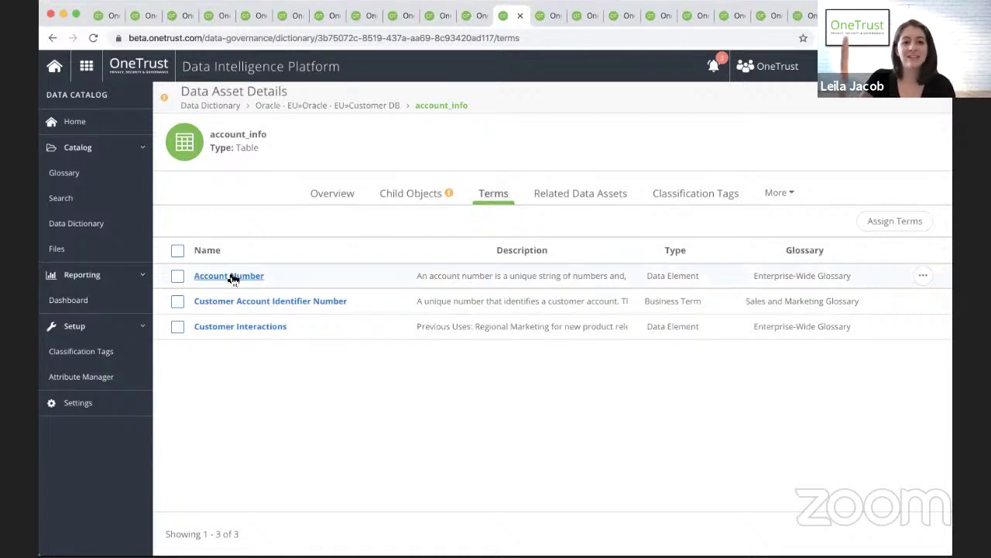
Look over the Account Number term, then go back to the parent Oracle - EU data source
{"action": "left_click", "coordinate": [231, 277]}
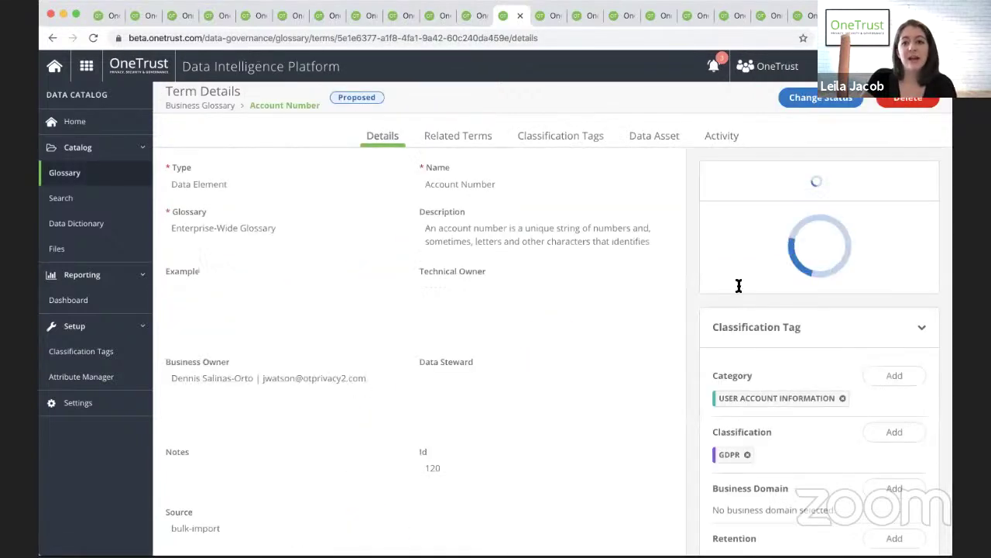
{"action": "scroll", "coordinate": [772, 485], "scroll_direction": "down", "scroll_amount": 1}
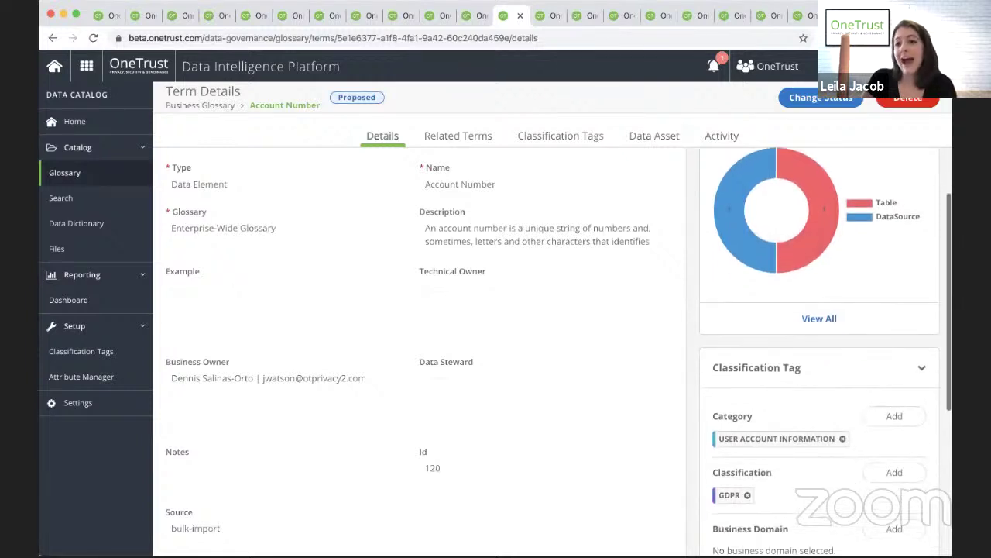
{"action": "scroll", "coordinate": [322, 256], "scroll_direction": "left", "scroll_amount": 5}
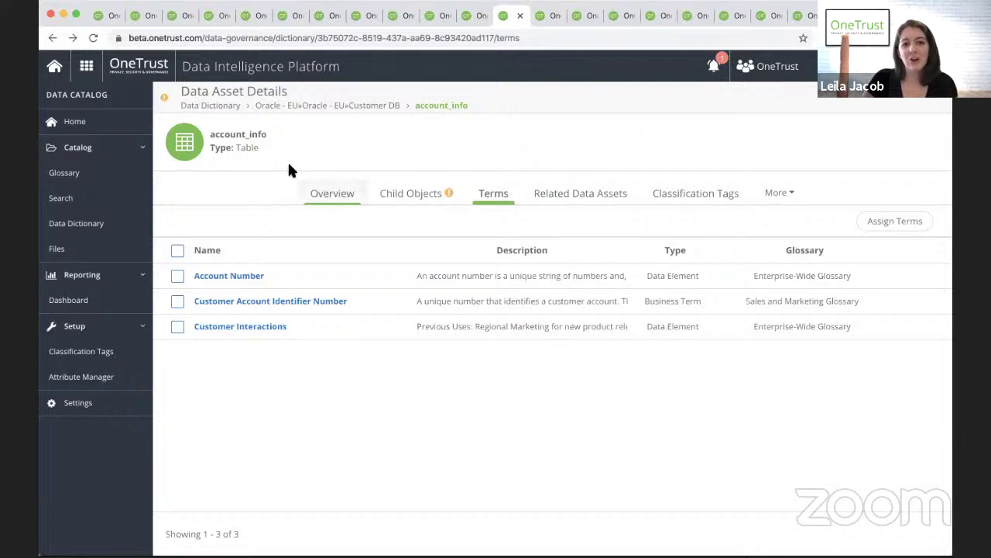
{"action": "left_click", "coordinate": [265, 106]}
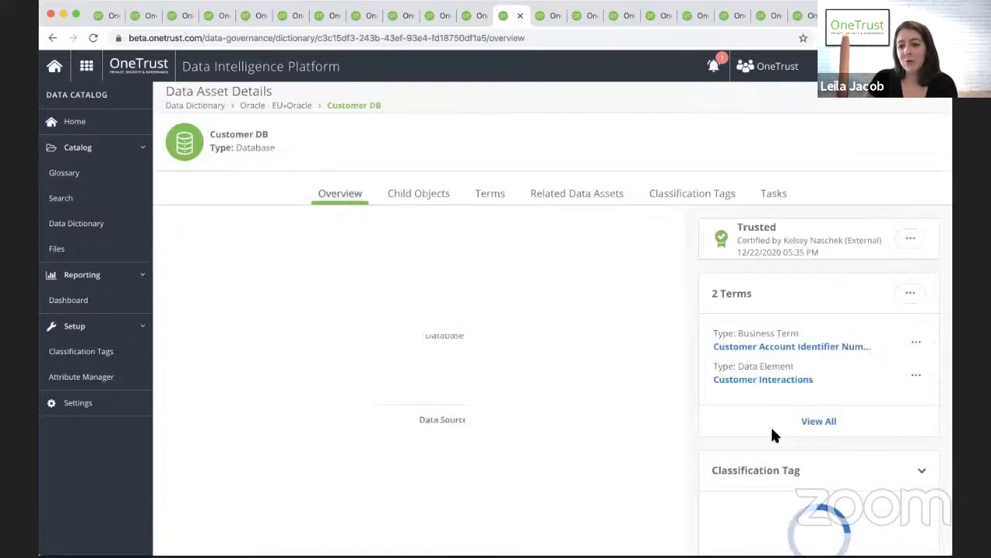
{"action": "scroll", "coordinate": [771, 425], "scroll_direction": "down", "scroll_amount": 3}
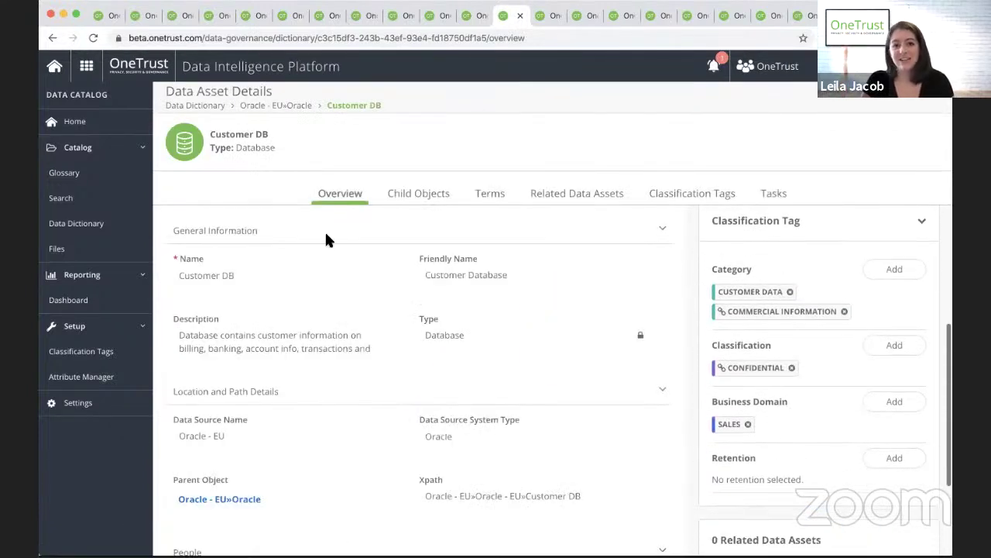
{"action": "left_click", "coordinate": [265, 106]}
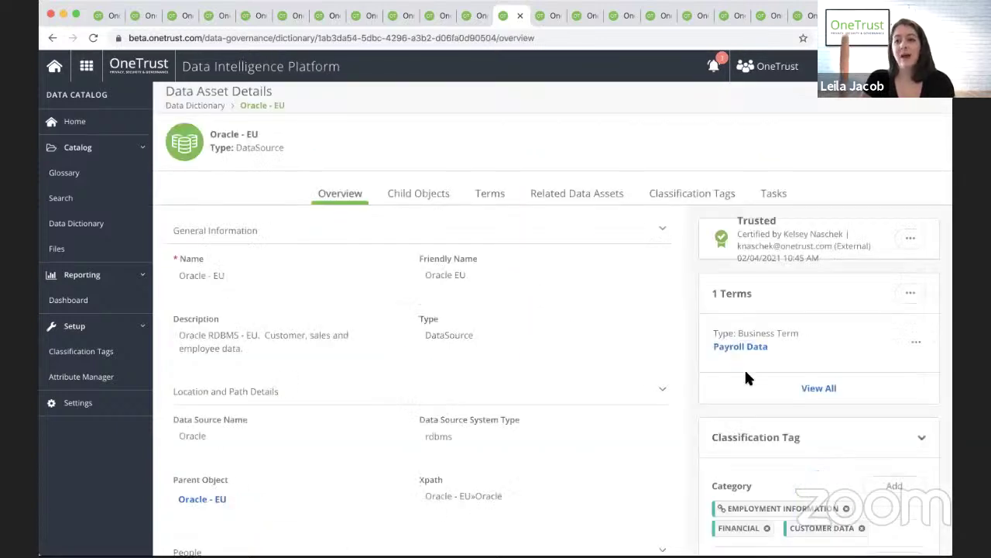
Collapse and re-expand General Information, then view the account_info lineage ER diagram
{"action": "scroll", "coordinate": [744, 368], "scroll_direction": "down", "scroll_amount": 5}
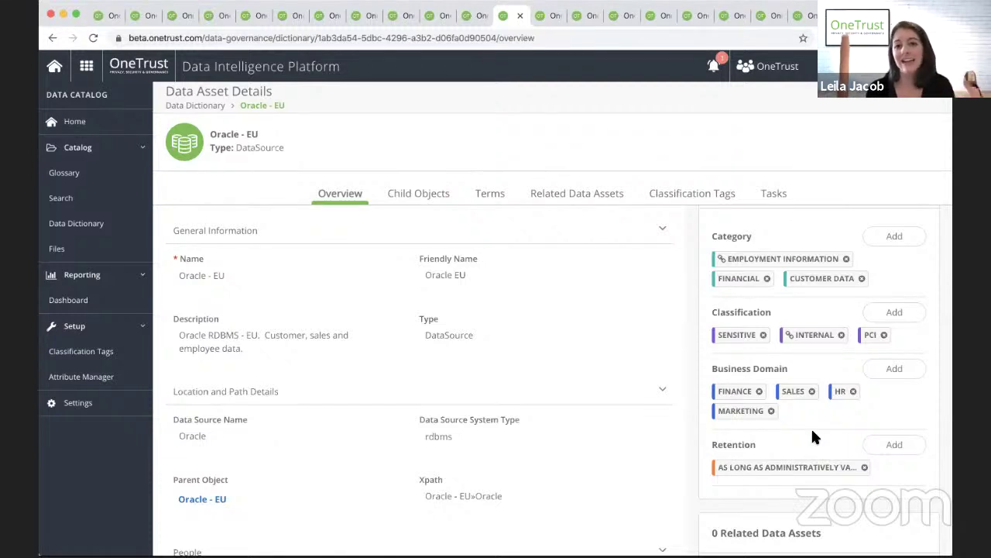
{"action": "left_click", "coordinate": [447, 230]}
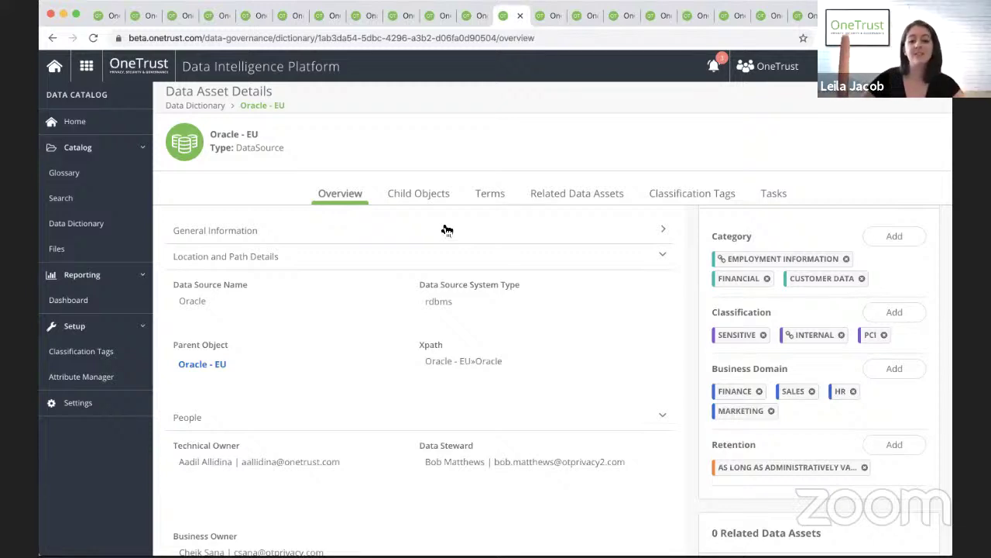
{"action": "left_click", "coordinate": [446, 230]}
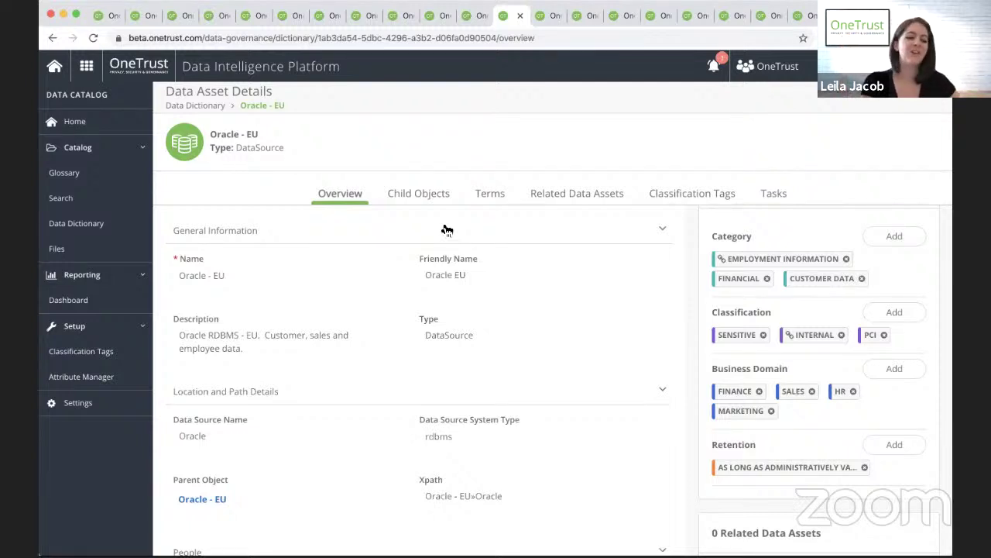
{"action": "key", "text": "ctrl+Tab"}
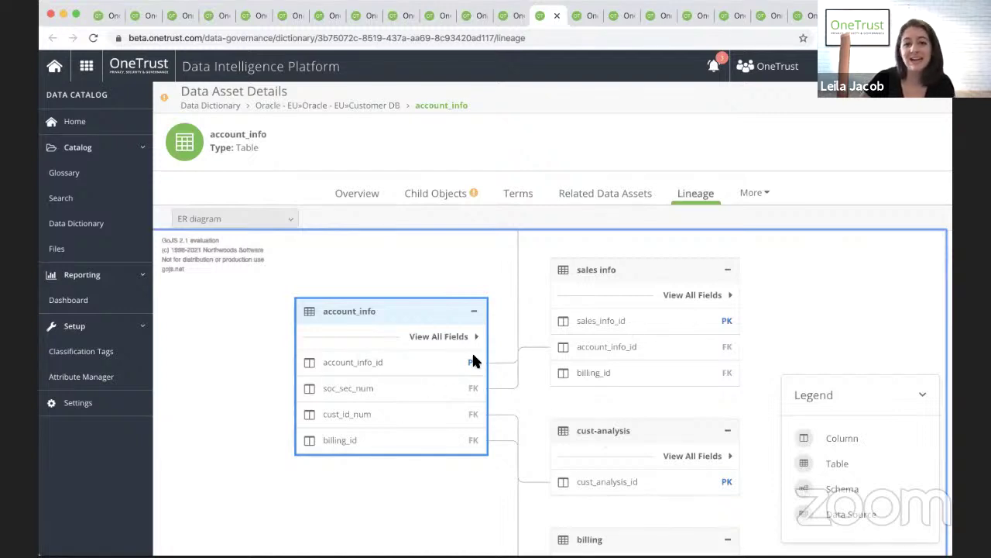
Deselect the table in the diagram and open the sensitive personal data clean-up task
{"action": "left_click", "coordinate": [510, 308]}
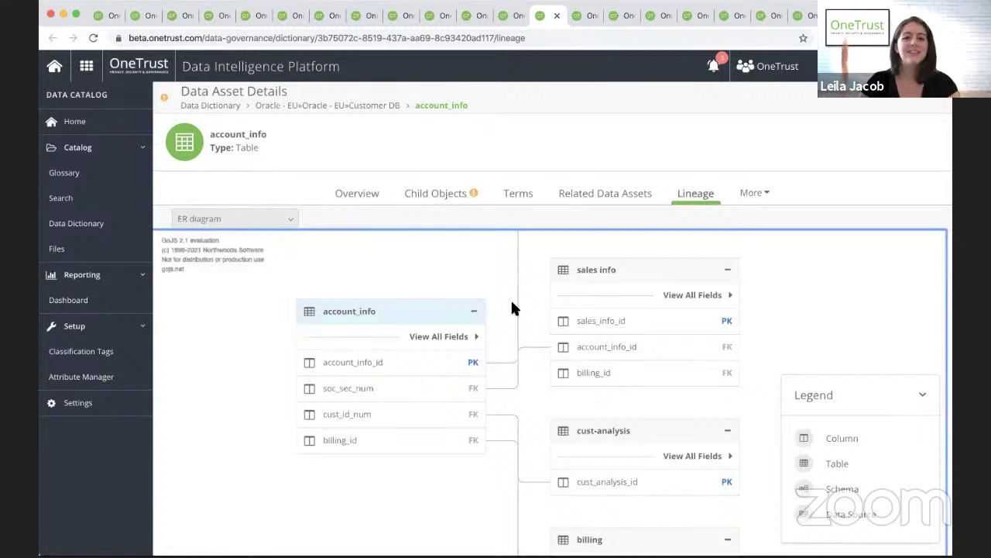
{"action": "left_click", "coordinate": [300, 279]}
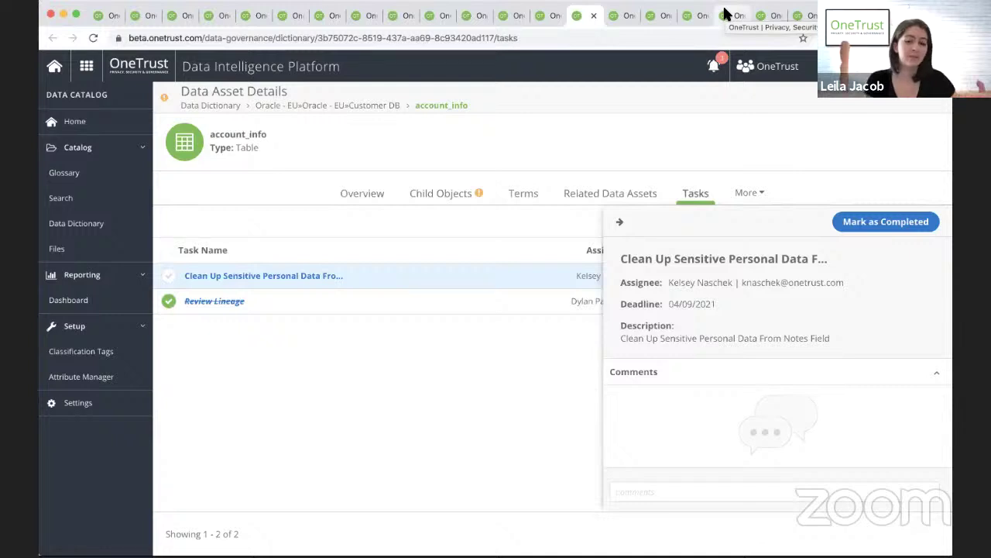
Switch to the Glossary Terms list showing all 366 terms
{"action": "left_click", "coordinate": [727, 14]}
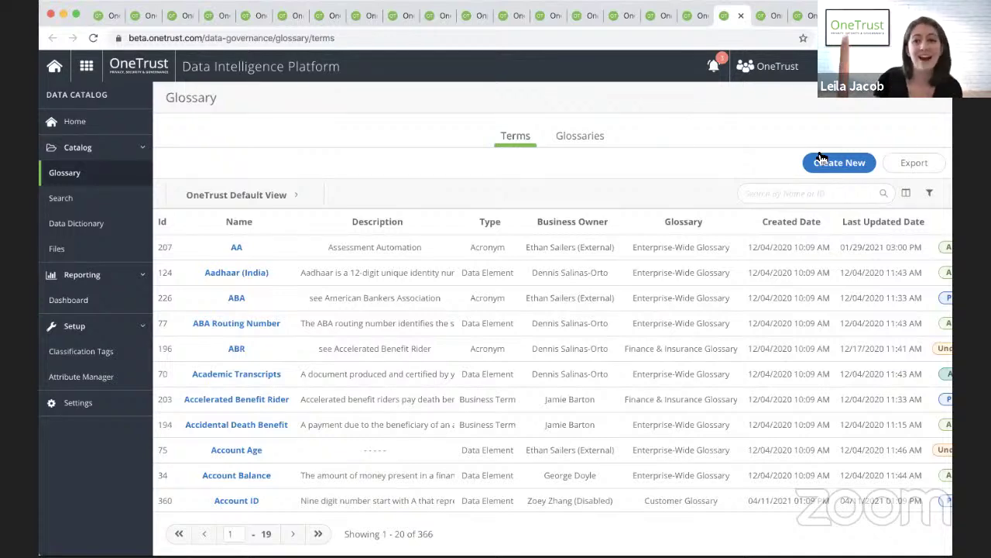
Review the Social Security Number term: Approved, 10 data assets, Government Identifiers and Personal Information tags
{"action": "key", "text": "ctrl+Tab"}
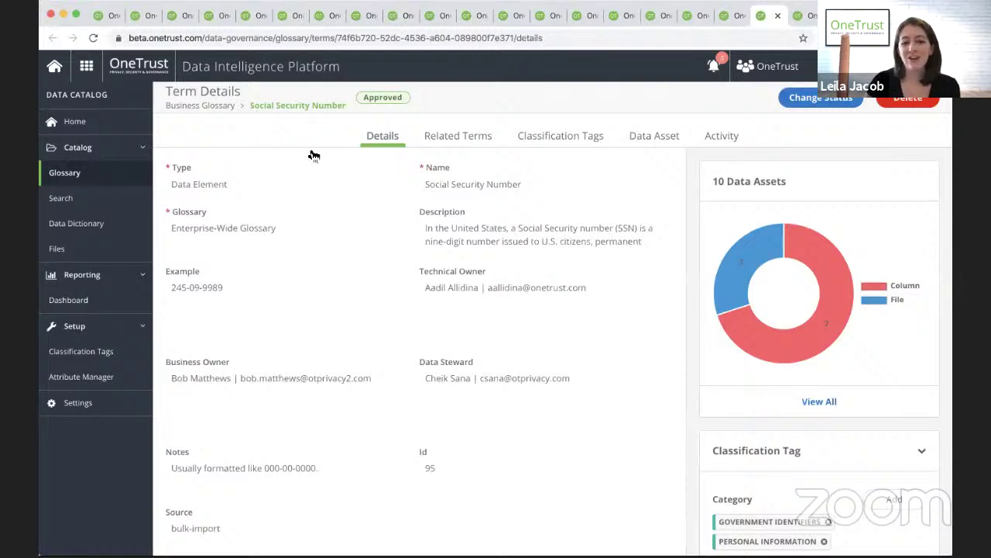
{"action": "scroll", "coordinate": [310, 329], "scroll_direction": "down", "scroll_amount": 1}
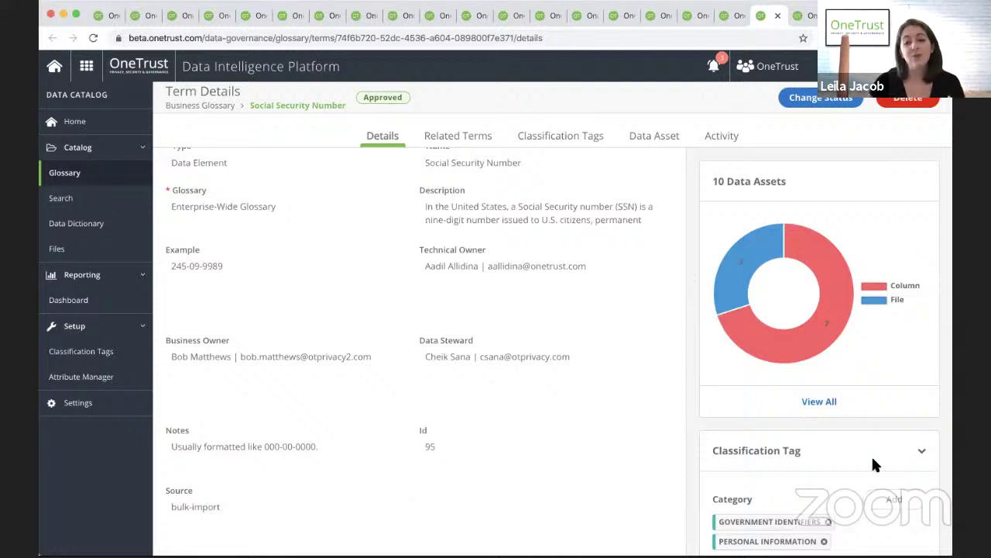
{"action": "scroll", "coordinate": [873, 463], "scroll_direction": "down", "scroll_amount": 3}
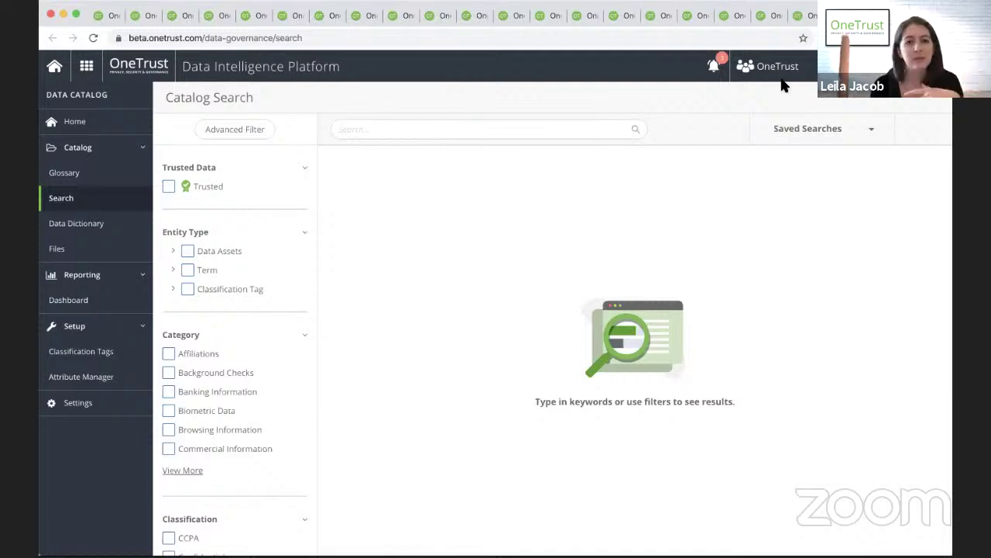
Run the 'SSNs - not encrypted' saved search, then go to the Reporting dashboard
{"action": "left_click", "coordinate": [823, 129]}
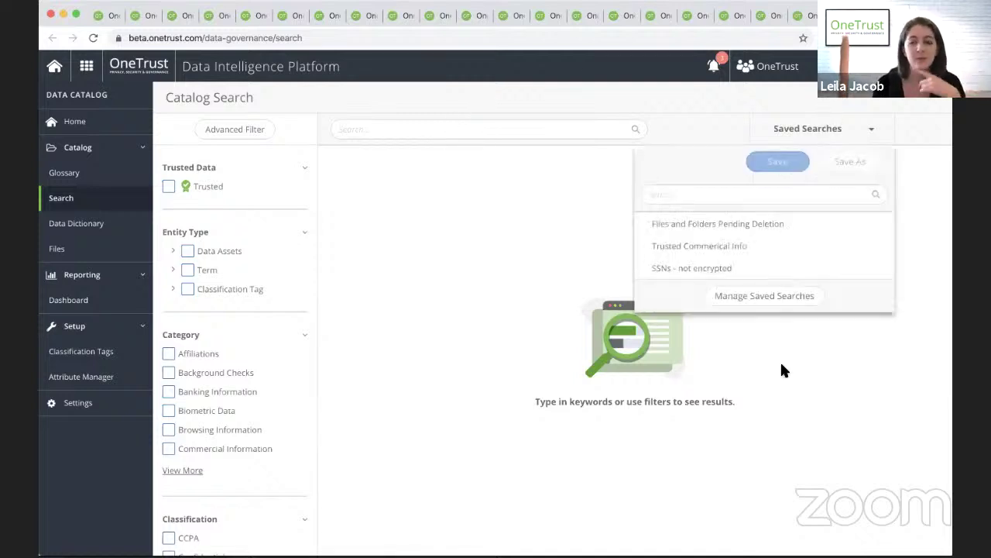
{"action": "left_click", "coordinate": [759, 275]}
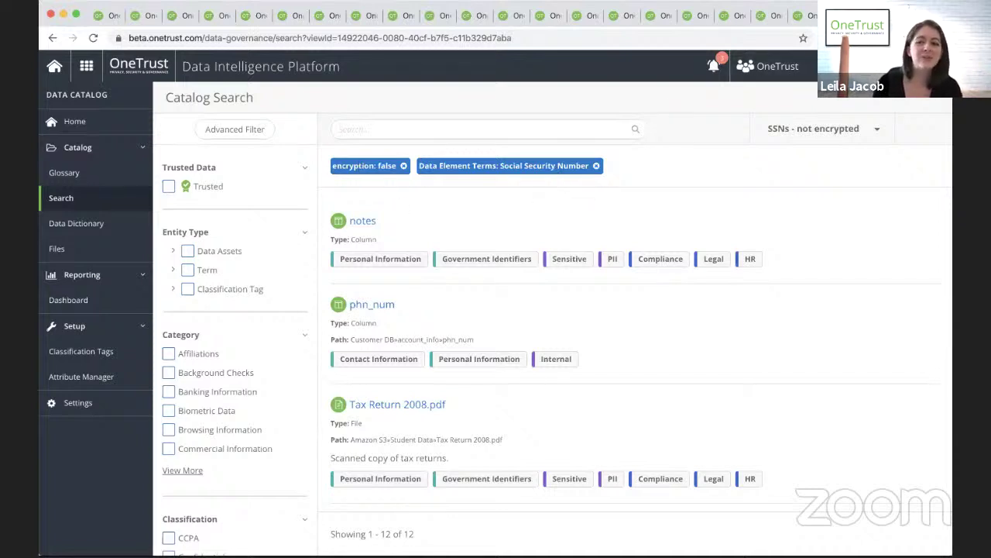
{"action": "left_click", "coordinate": [69, 300]}
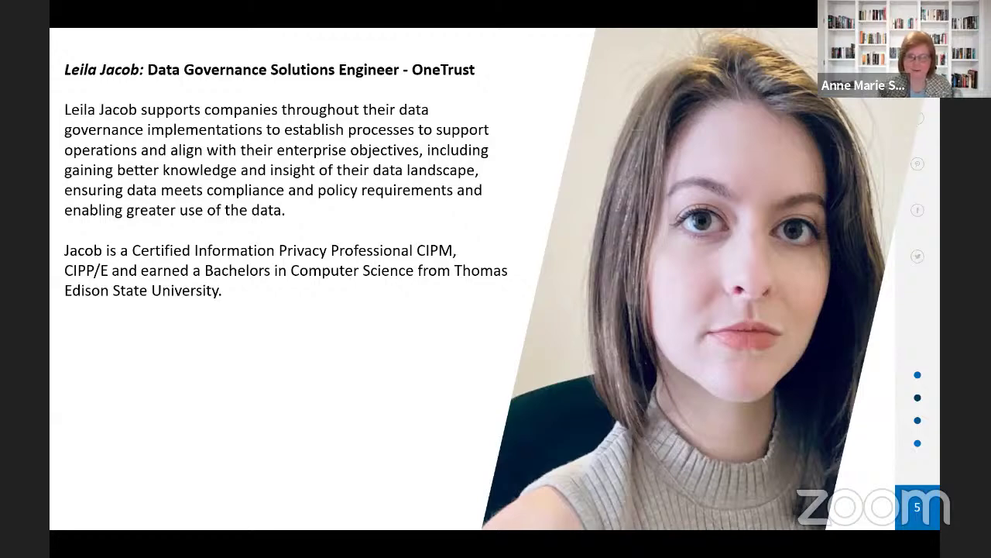
Advance the slideshow to the 'Developing an Effective Data Management Strategy and Roadmap' title slide
{"action": "right_click", "coordinate": [491, 334]}
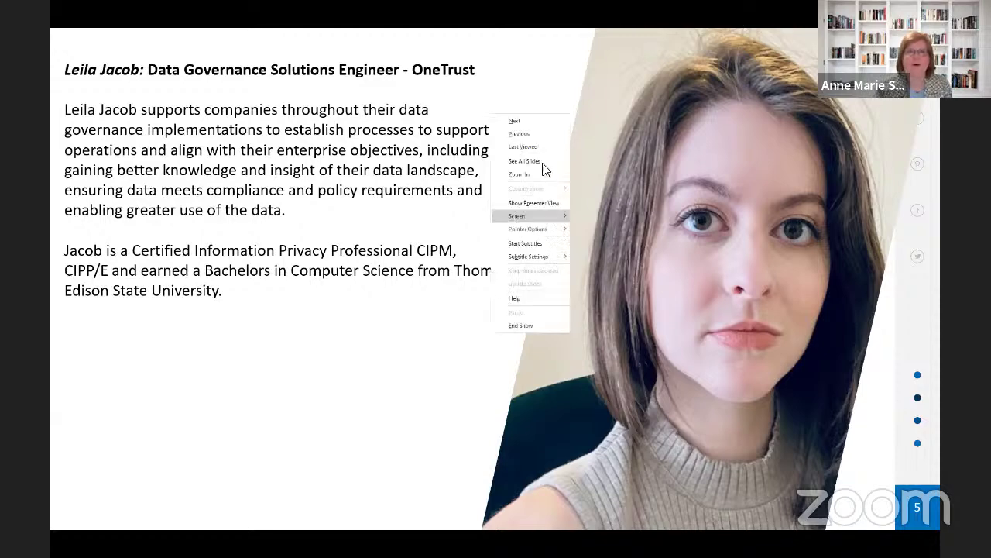
{"action": "left_click", "coordinate": [547, 118]}
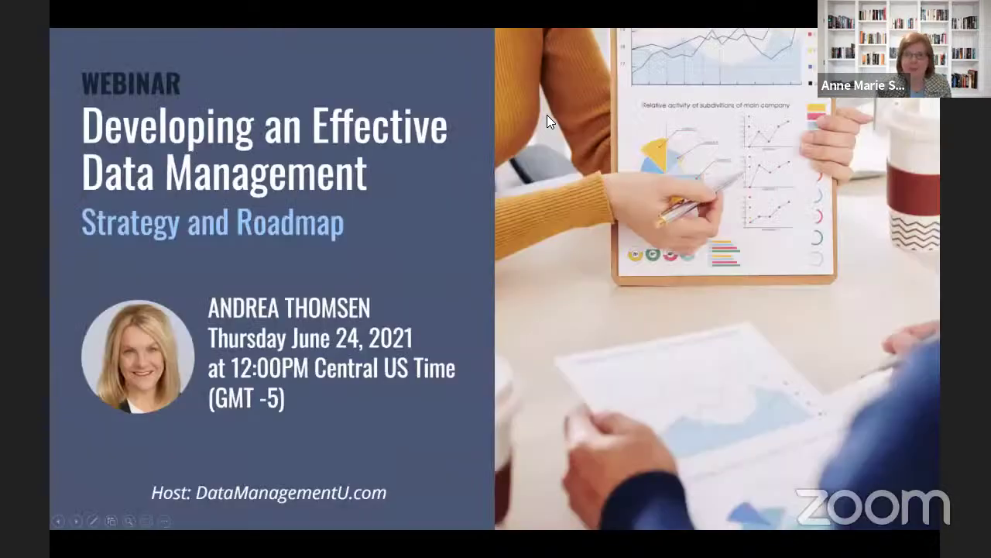